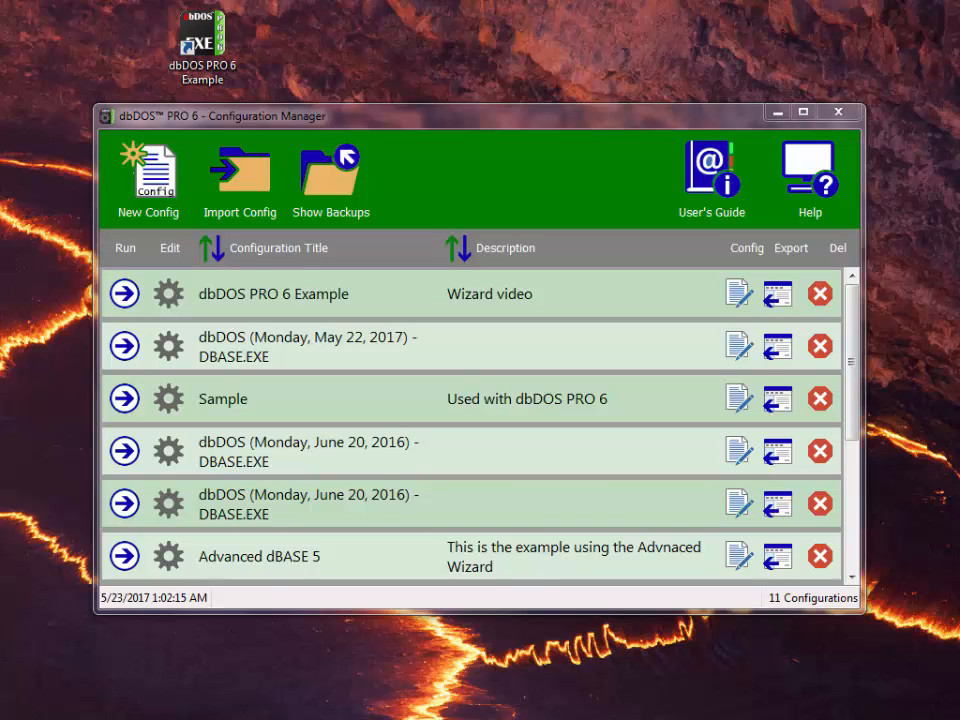
# Create a new configuration and name it "dbDOS PRO 6 - Advanced"
pyautogui.click(145, 175)
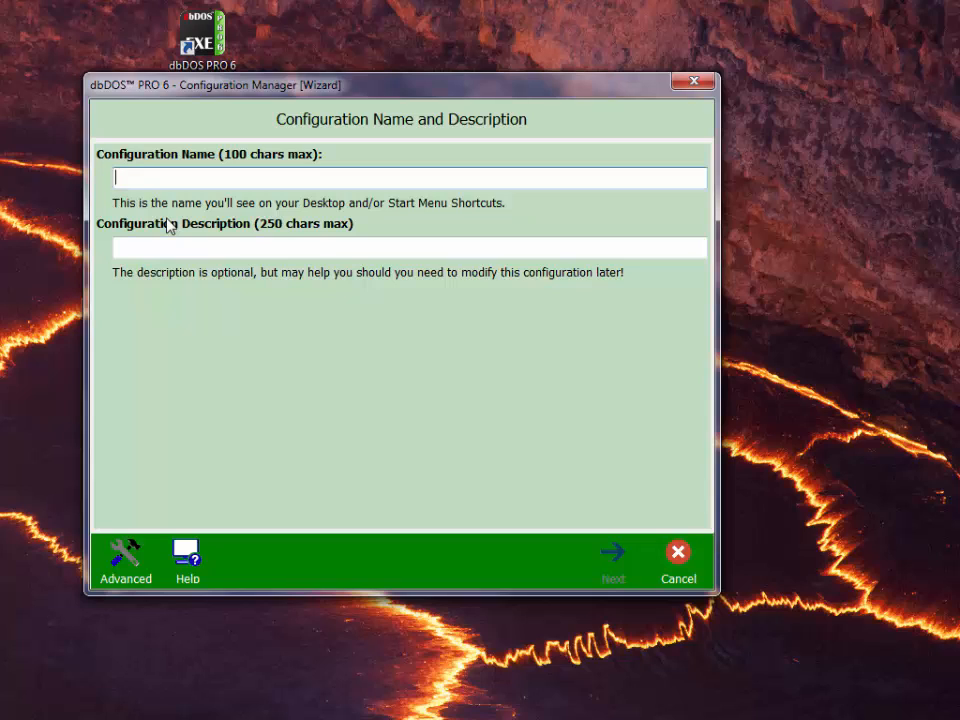
pyautogui.write('dbDOS PO')
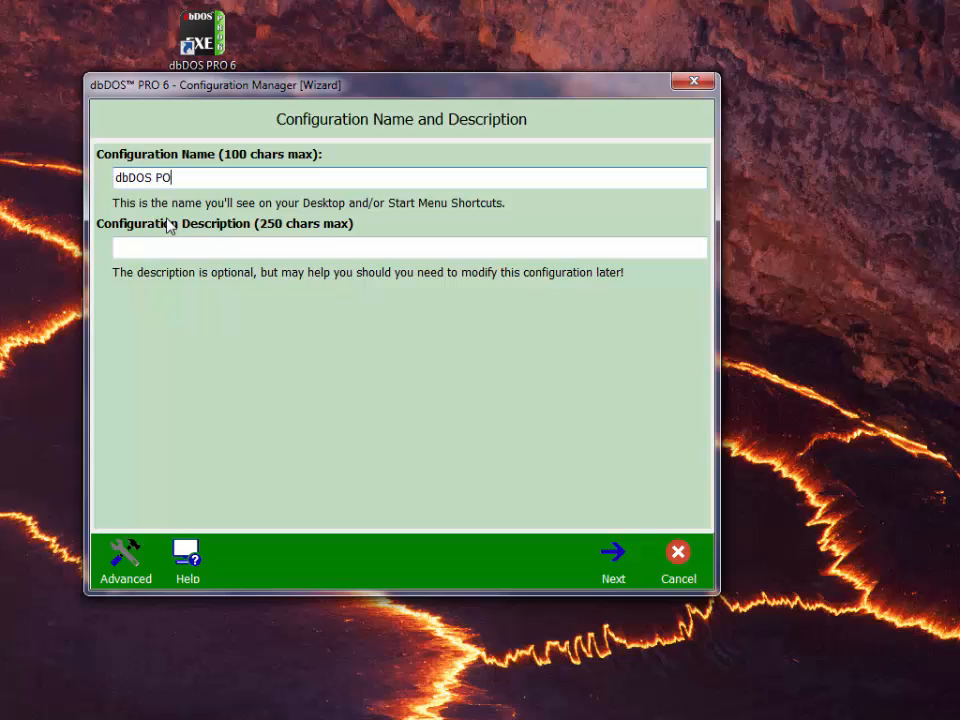
pyautogui.press('BackSpace')
pyautogui.write('RO 6 - Advanced')
pyautogui.press('Tab')
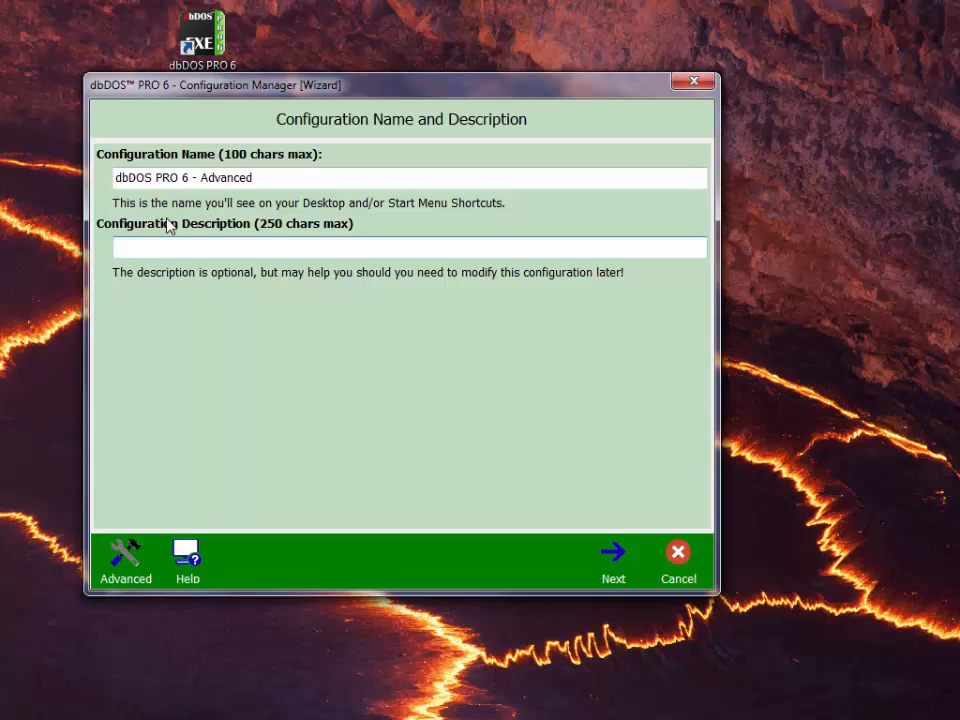
# Enter "This is for the example program using the Advanced Wizard" as the configuration description
pyautogui.write('This is for the example ')
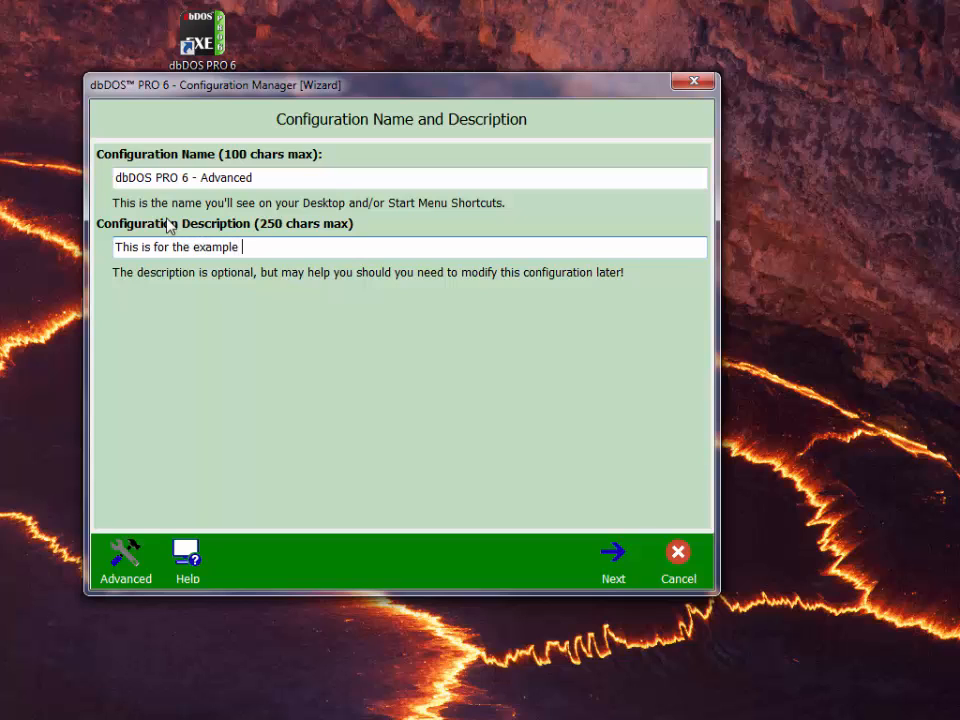
pyautogui.write('program using teh')
pyautogui.write(' A')
pyautogui.press('BackSpace')
pyautogui.press('BackSpace')
pyautogui.press('BackSpace')
pyautogui.press('BackSpace')
pyautogui.write('he ')
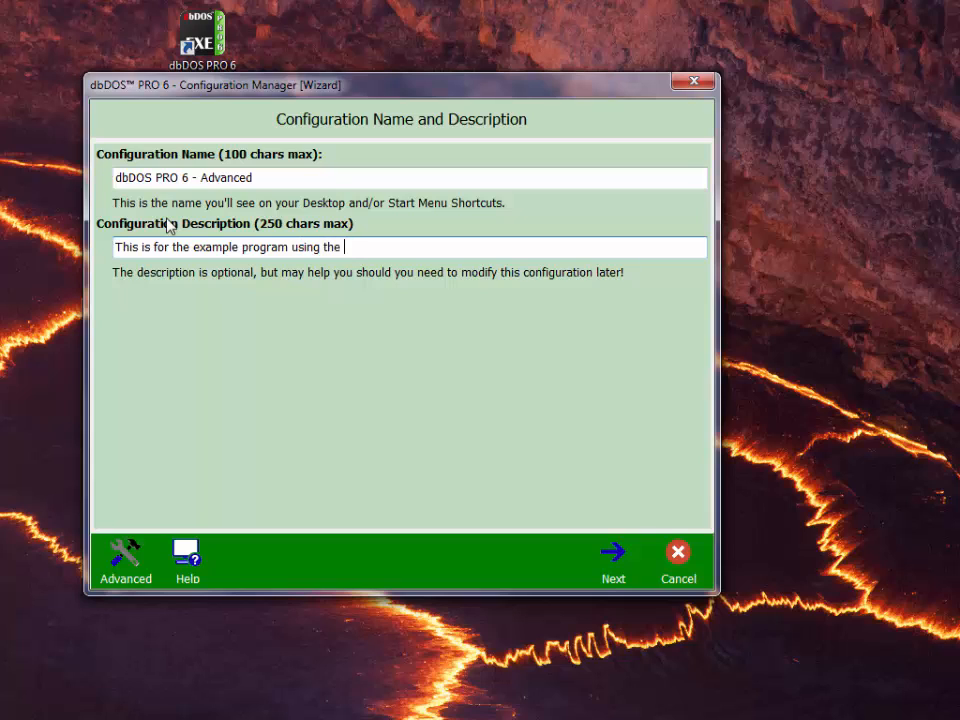
pyautogui.write('Advanced Wizard')
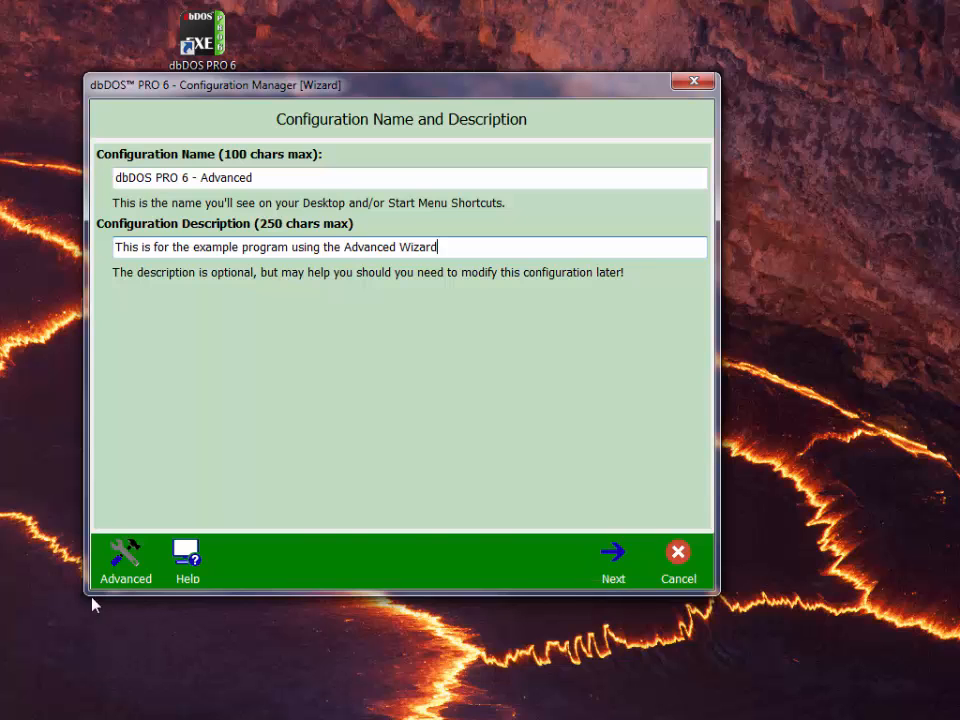
# Switch the new configuration from the wizard to the advanced settings, trying the return to the wizard once along the way
pyautogui.click(115, 572)
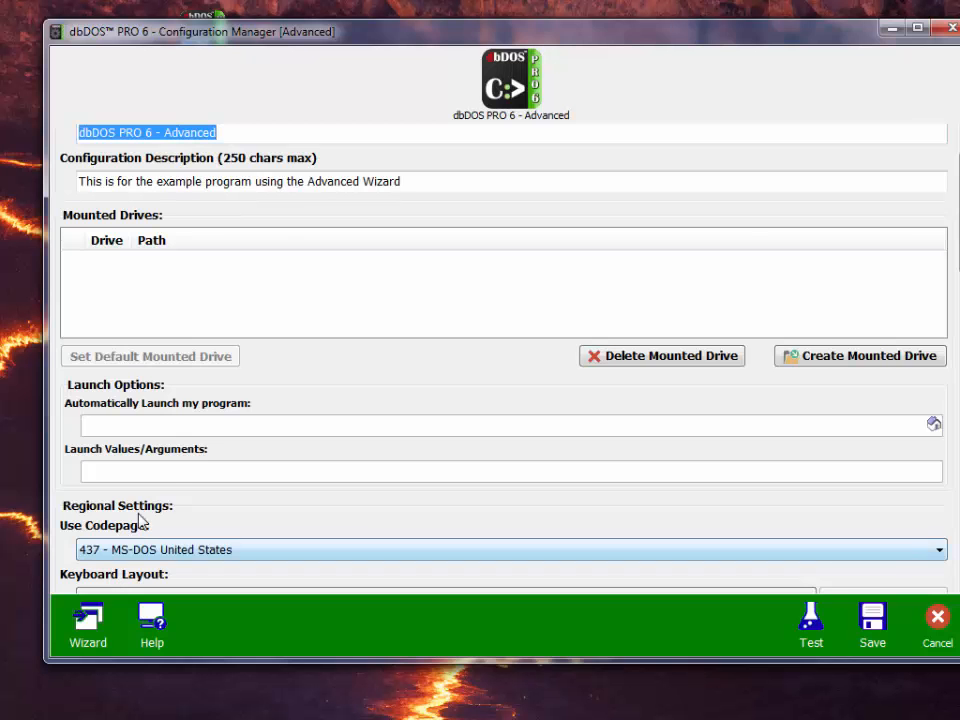
pyautogui.moveTo(207, 42); pyautogui.dragTo(171, 40)
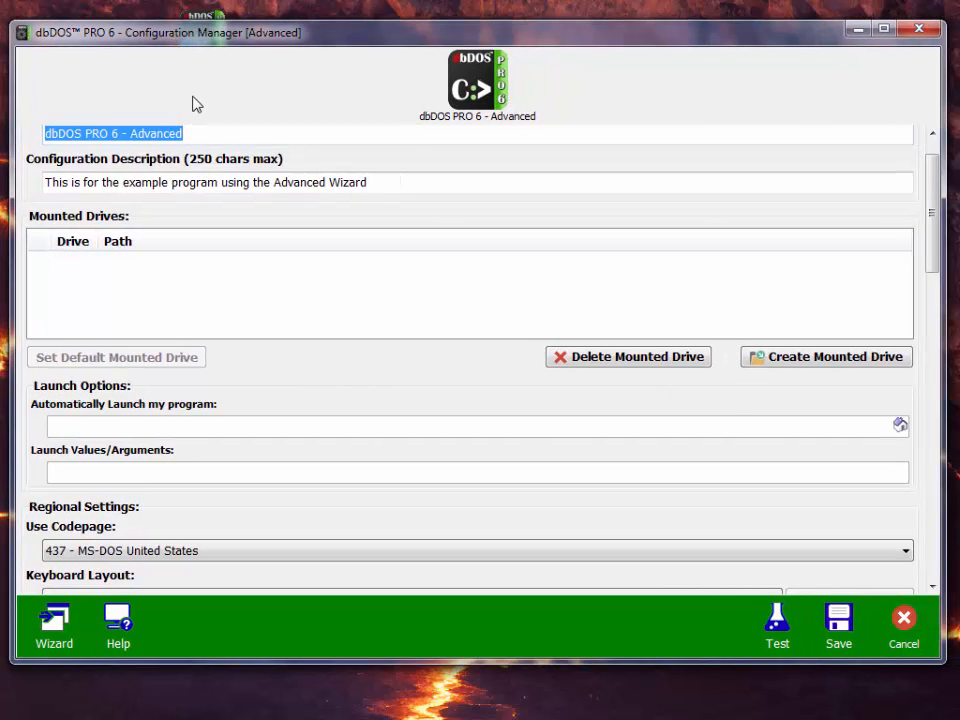
pyautogui.click(57, 641)
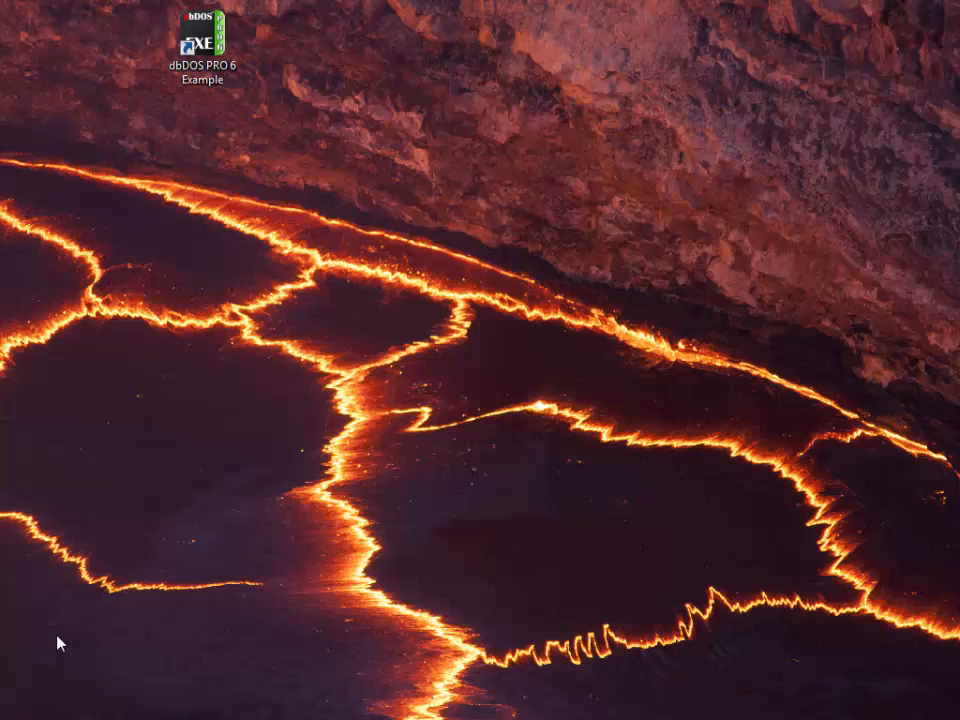
pyautogui.click(112, 585)
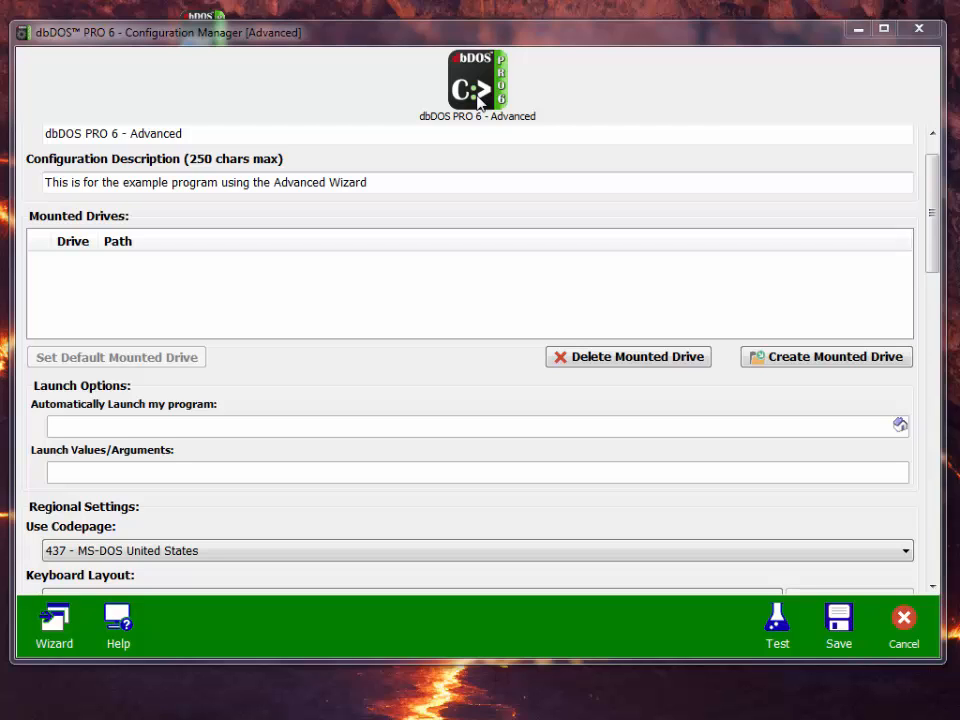
# Mount the local folder C:\dBASE5\en as the default drive C
pyautogui.click(788, 365)
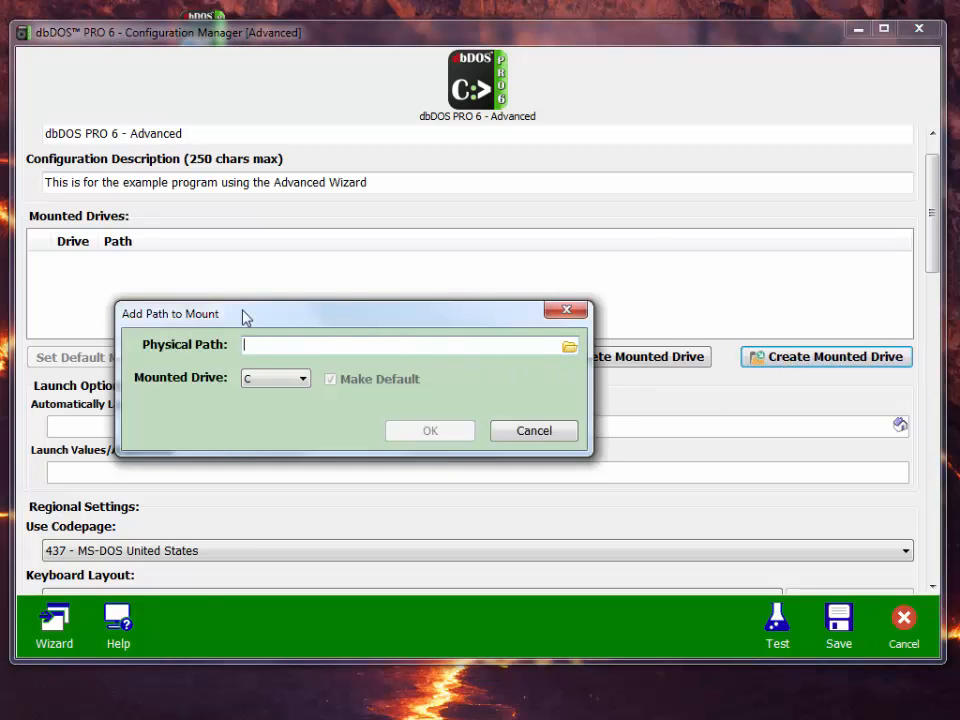
pyautogui.click(569, 348)
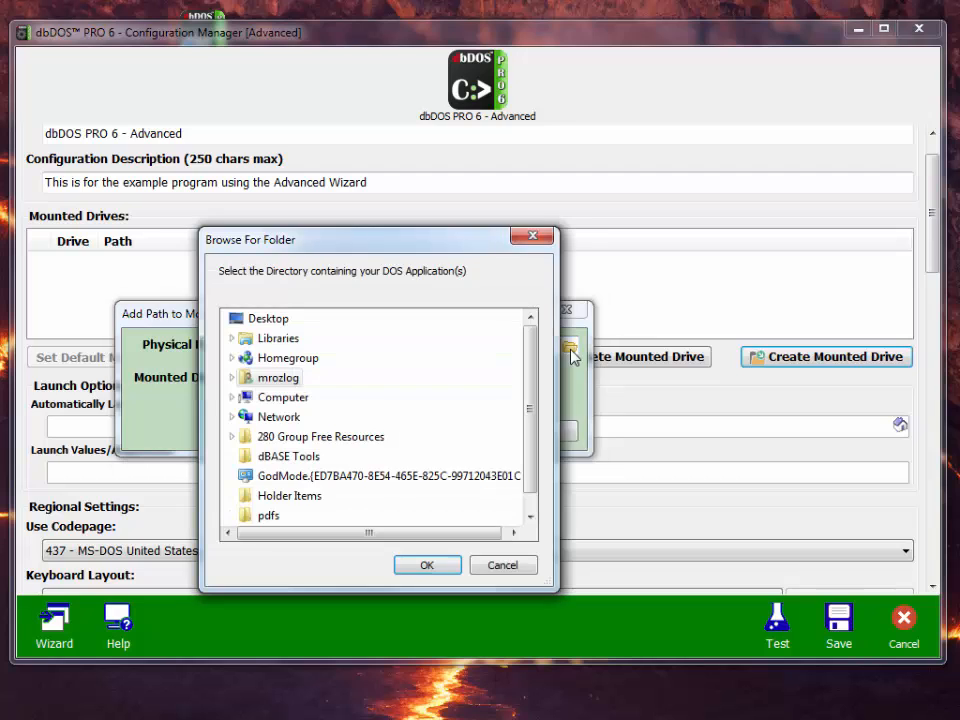
pyautogui.click(233, 398)
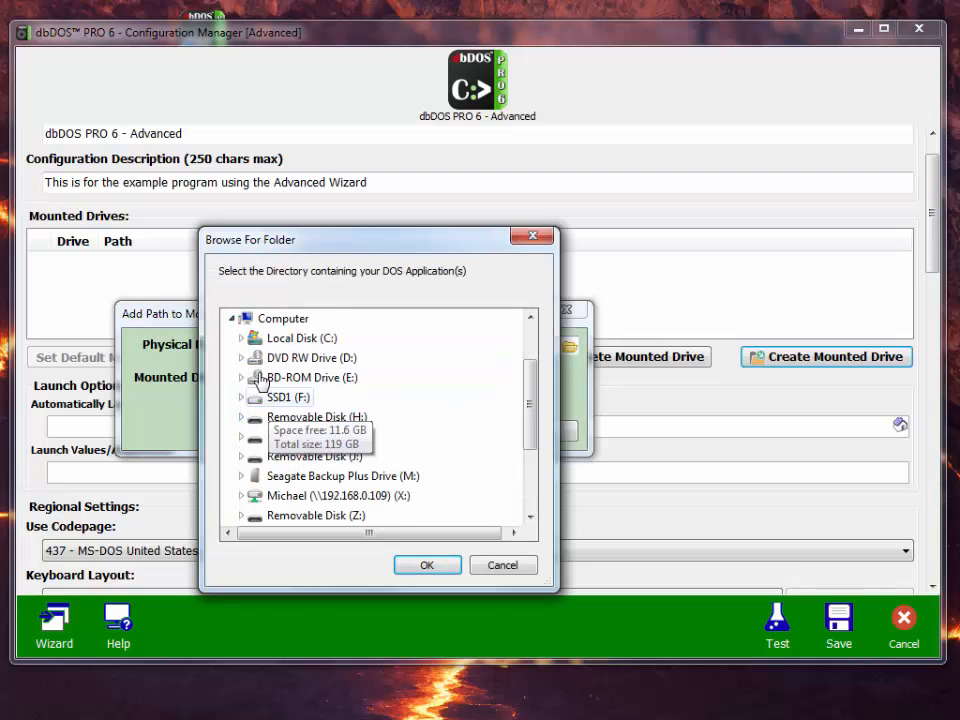
pyautogui.click(242, 338)
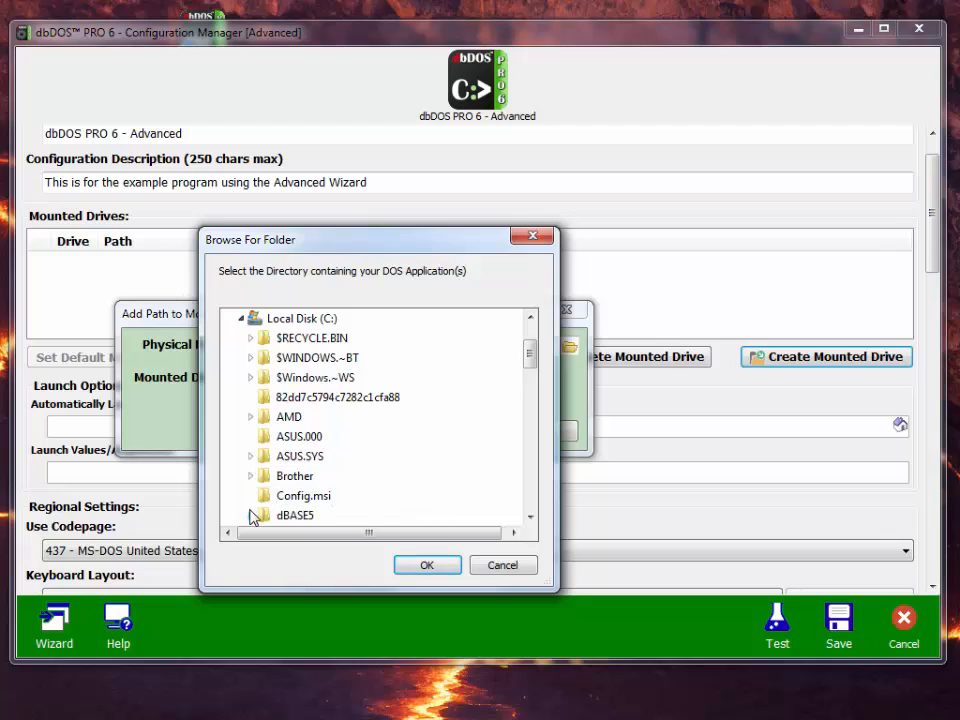
pyautogui.click(251, 515)
pyautogui.click(280, 515)
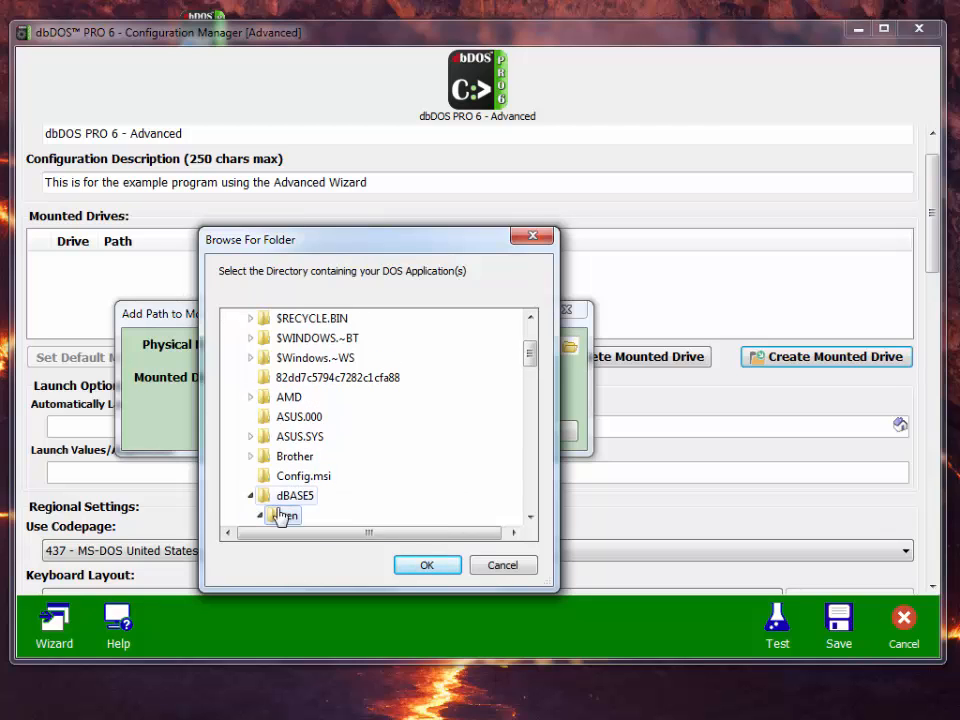
pyautogui.click(427, 566)
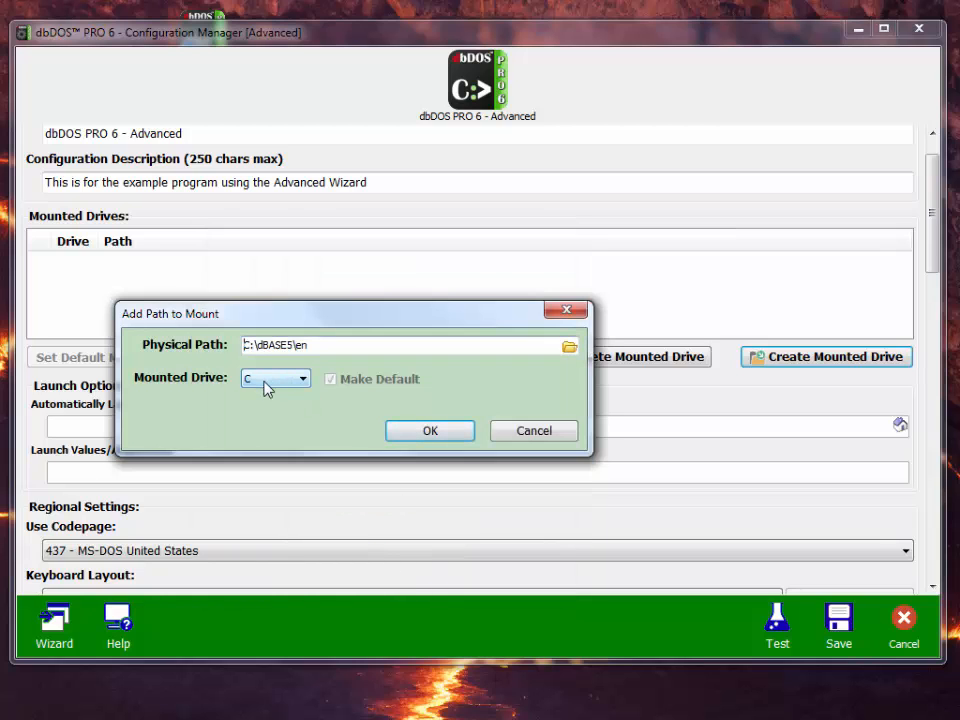
pyautogui.click(429, 438)
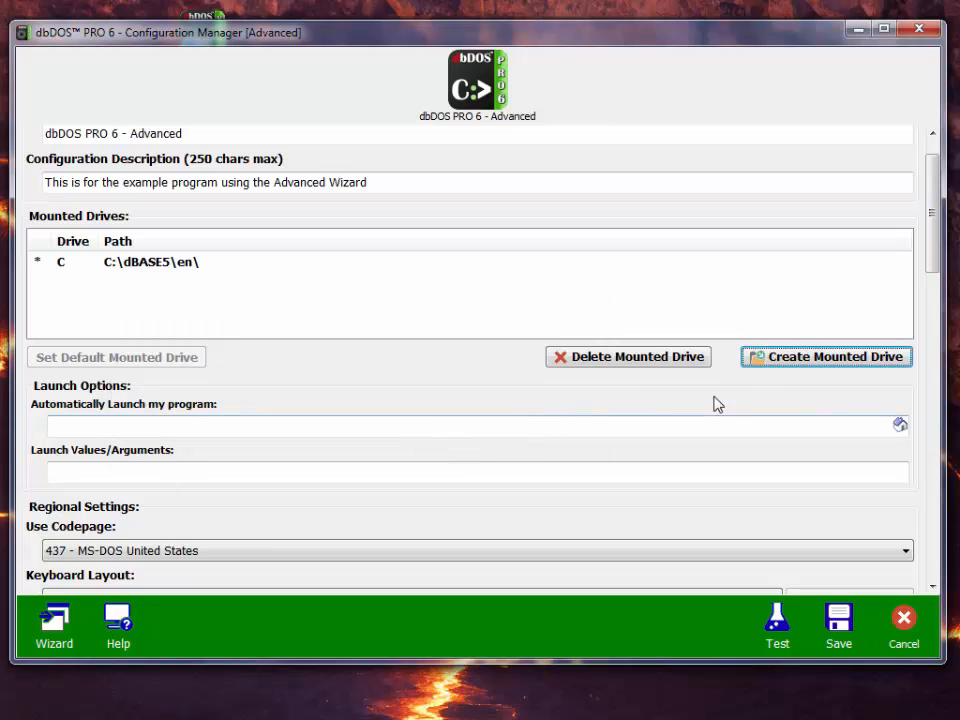
# Start another mounted drive and choose the network folder \\WDMYCLOUD\mrozdb5 as its physical path
pyautogui.click(770, 358)
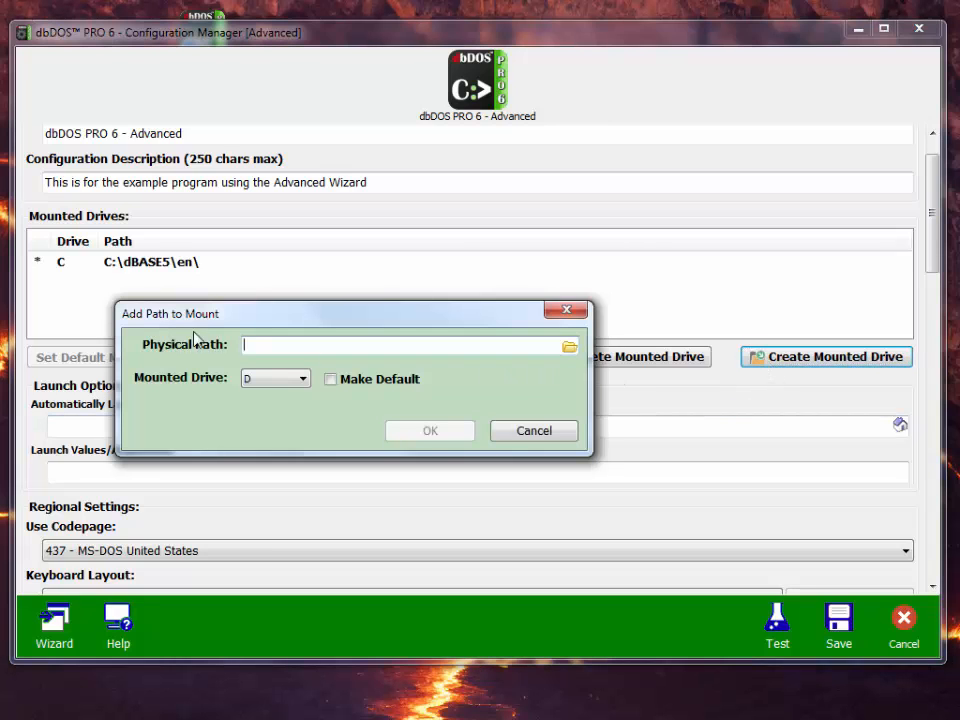
pyautogui.click(569, 349)
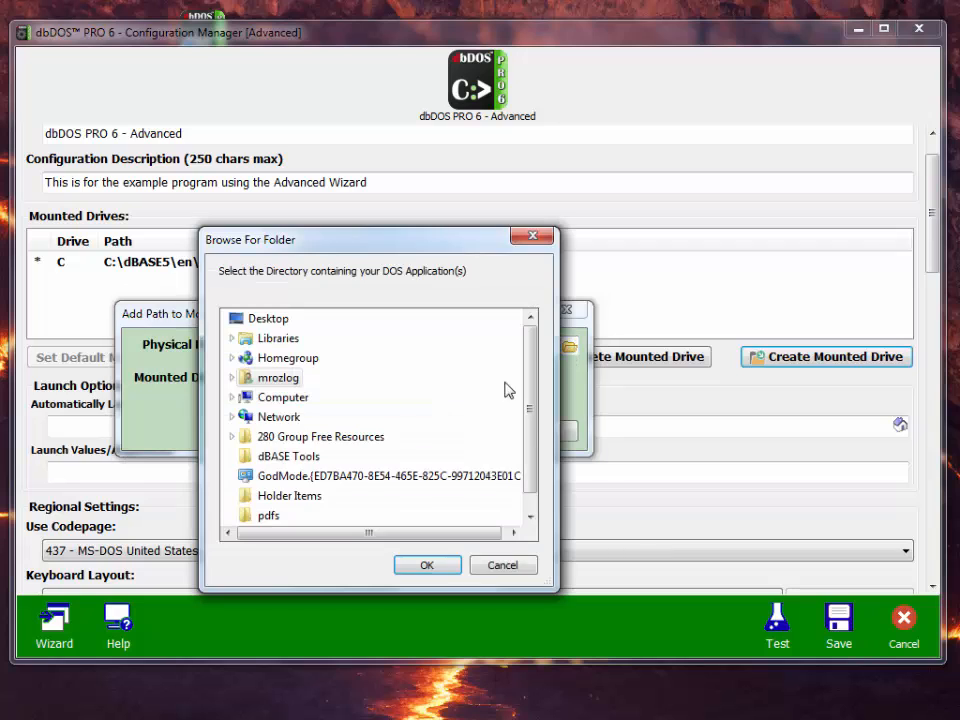
pyautogui.click(283, 418)
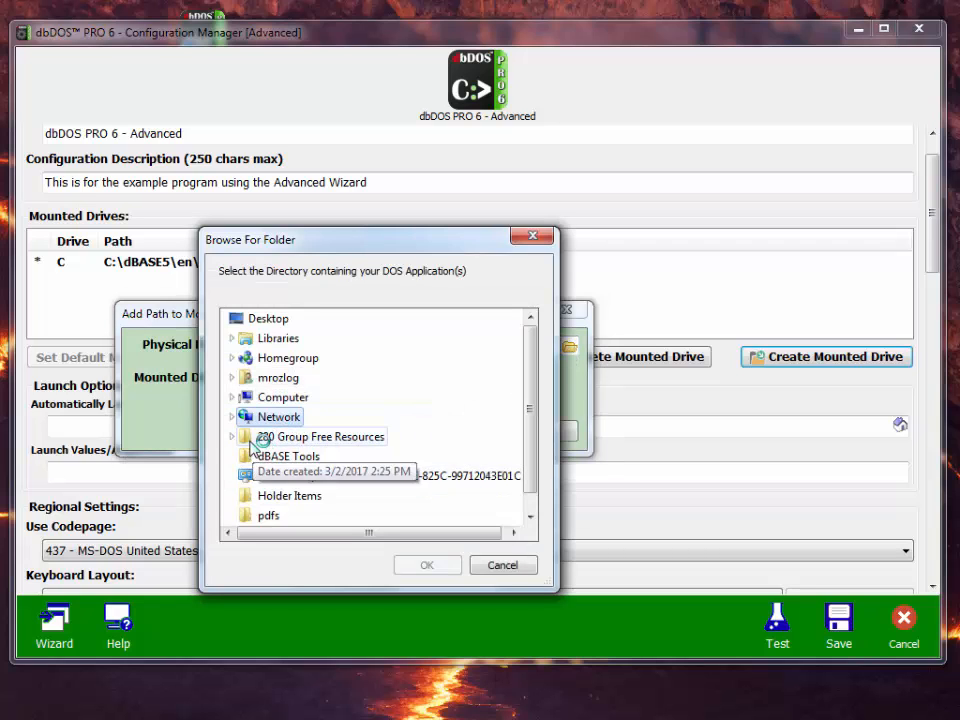
pyautogui.click(233, 419)
pyautogui.scroll(-2, 260, 495)
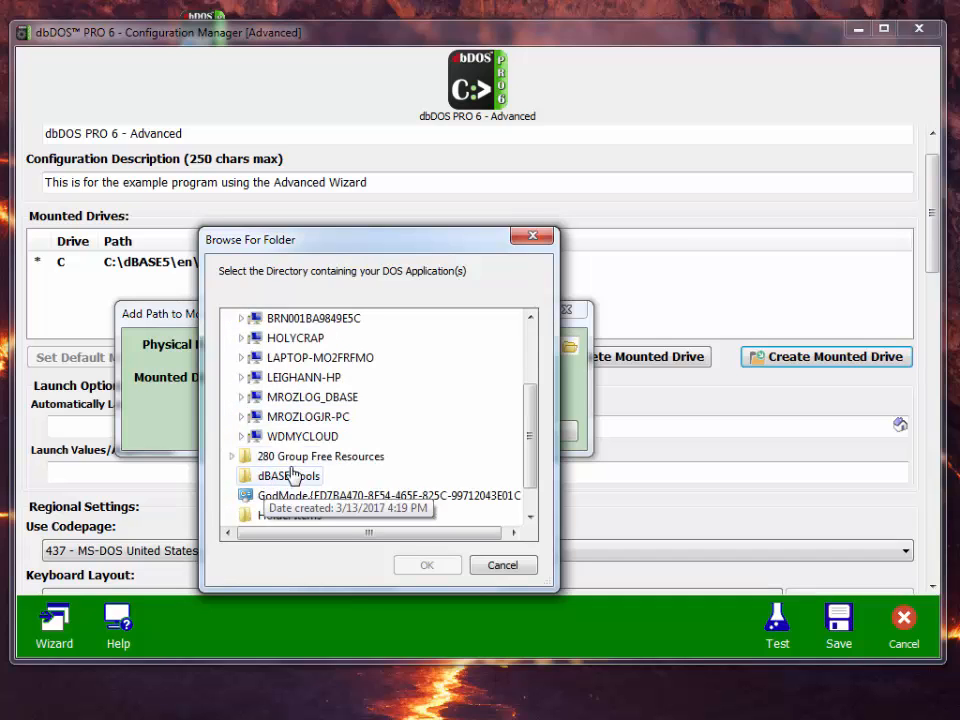
pyautogui.click(241, 440)
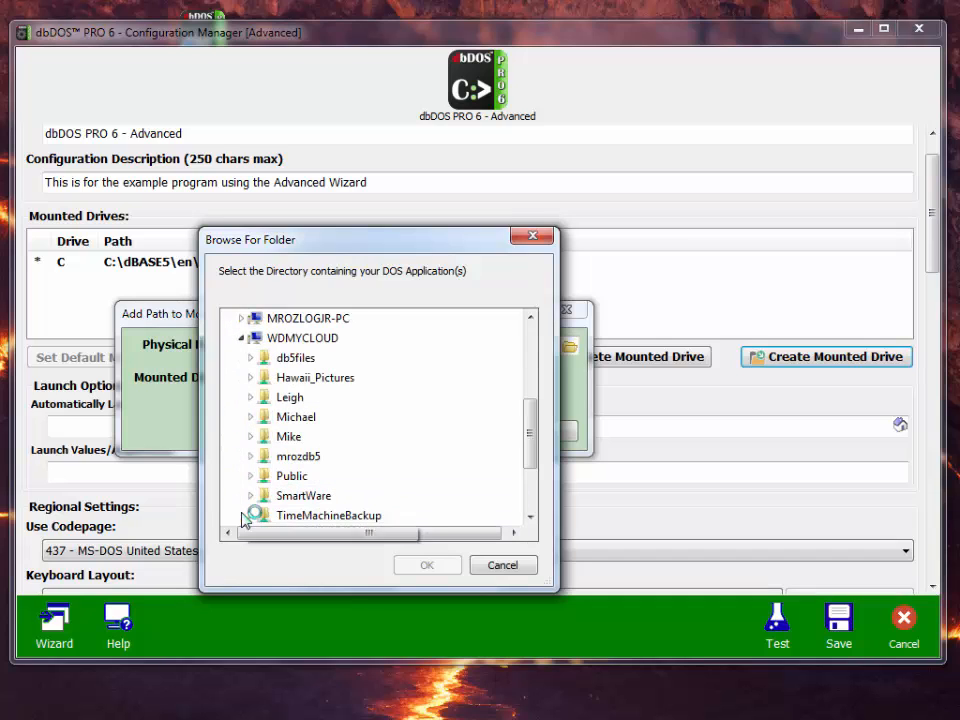
pyautogui.click(292, 457)
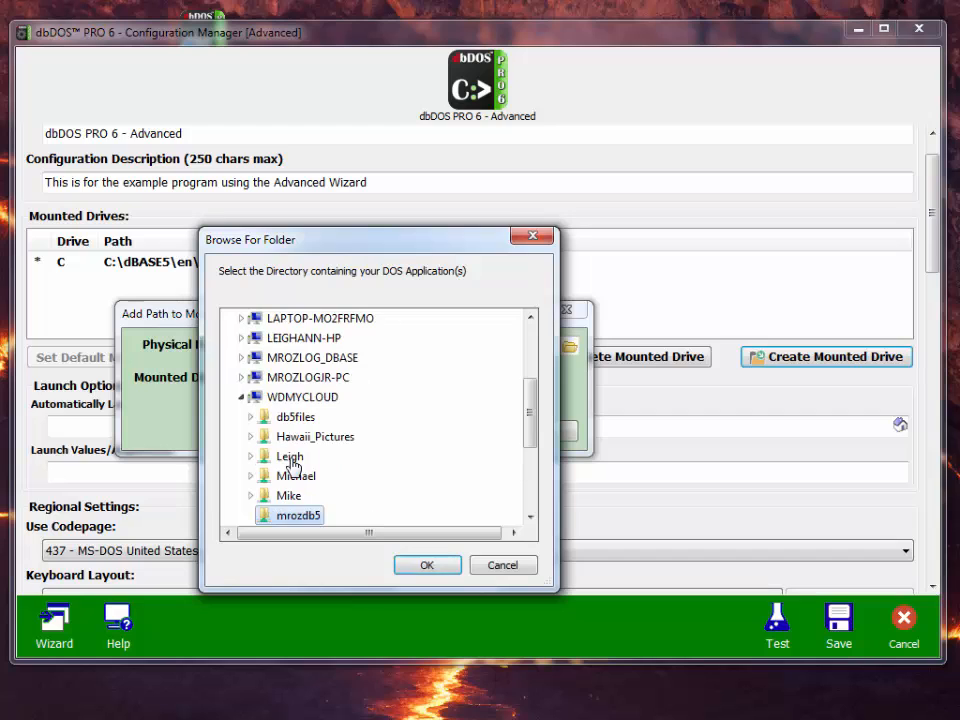
pyautogui.click(436, 577)
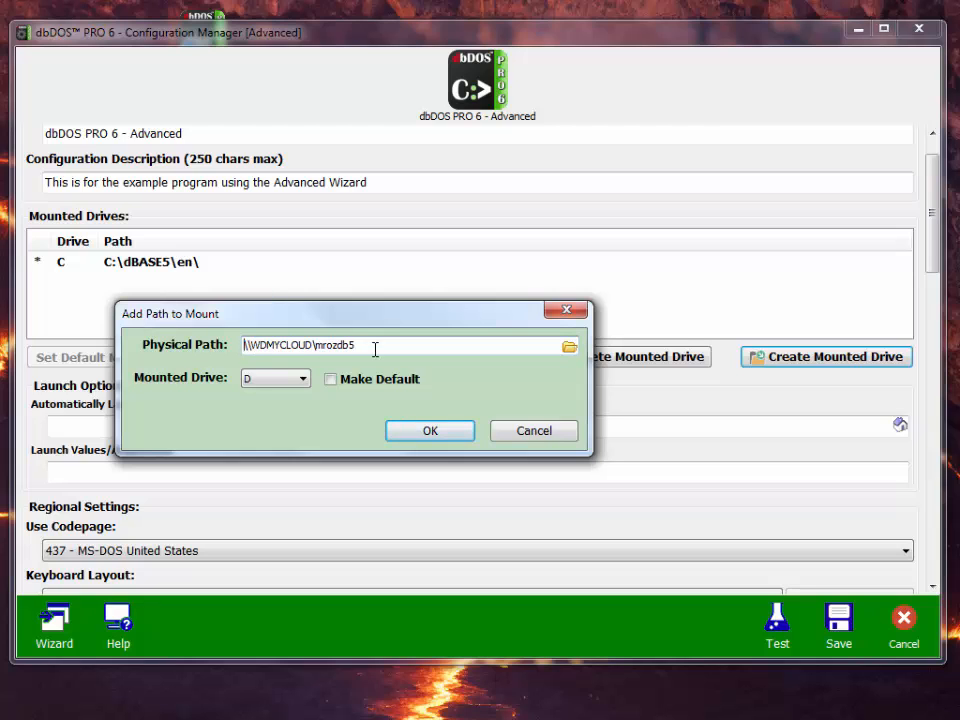
# Assign drive letter T to the network path and add it to the mounted drives
pyautogui.click(302, 379)
pyautogui.scroll(-2, 300, 430)
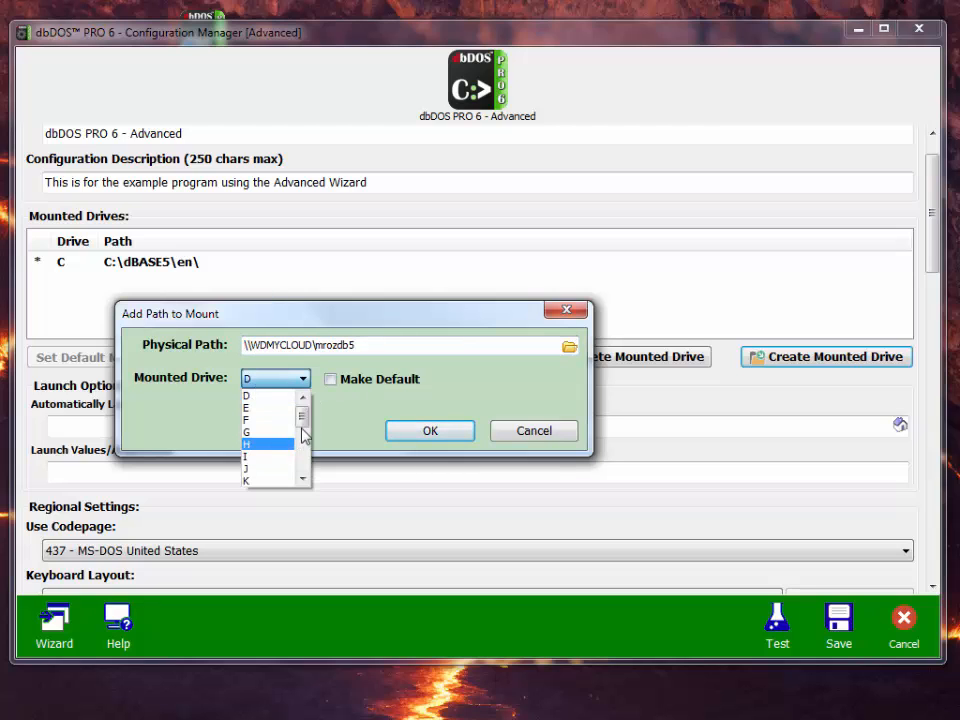
pyautogui.scroll(-2, 300, 445)
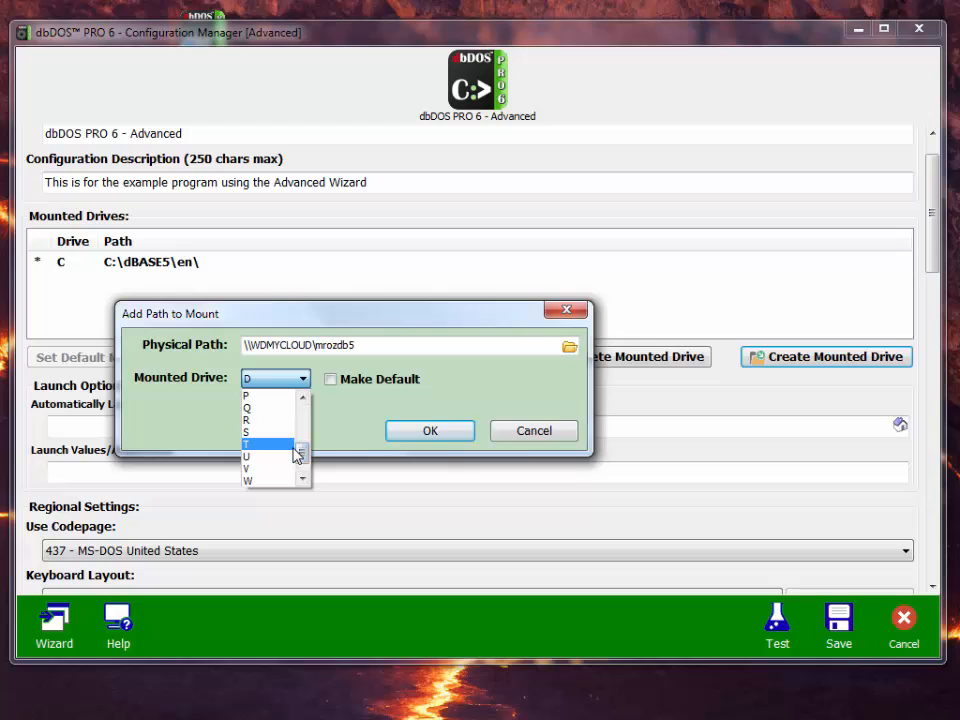
pyautogui.click(270, 444)
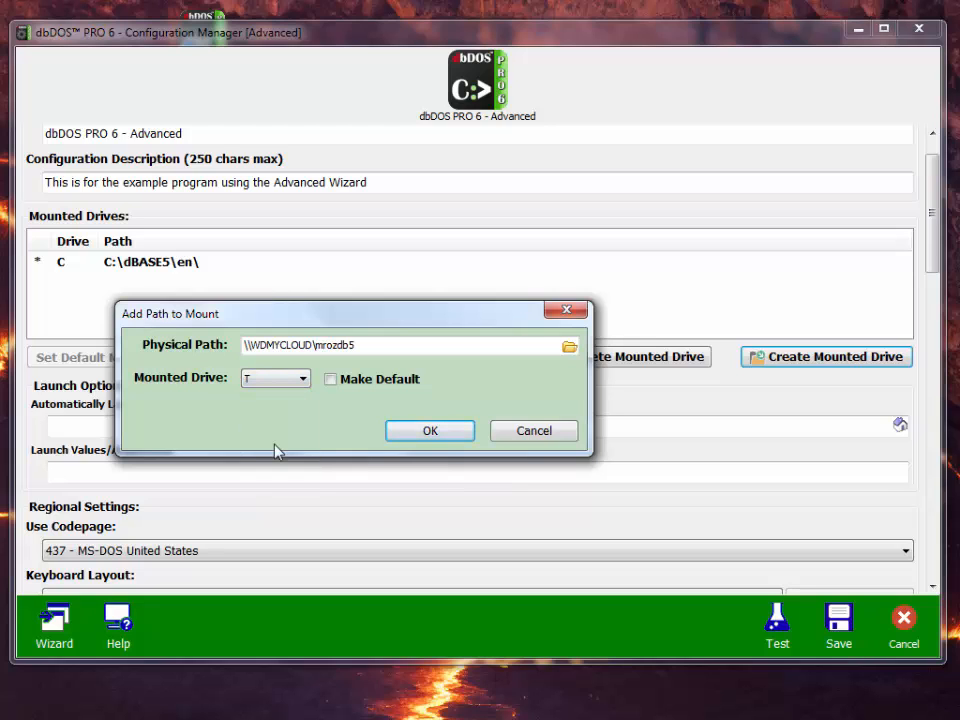
pyautogui.click(430, 431)
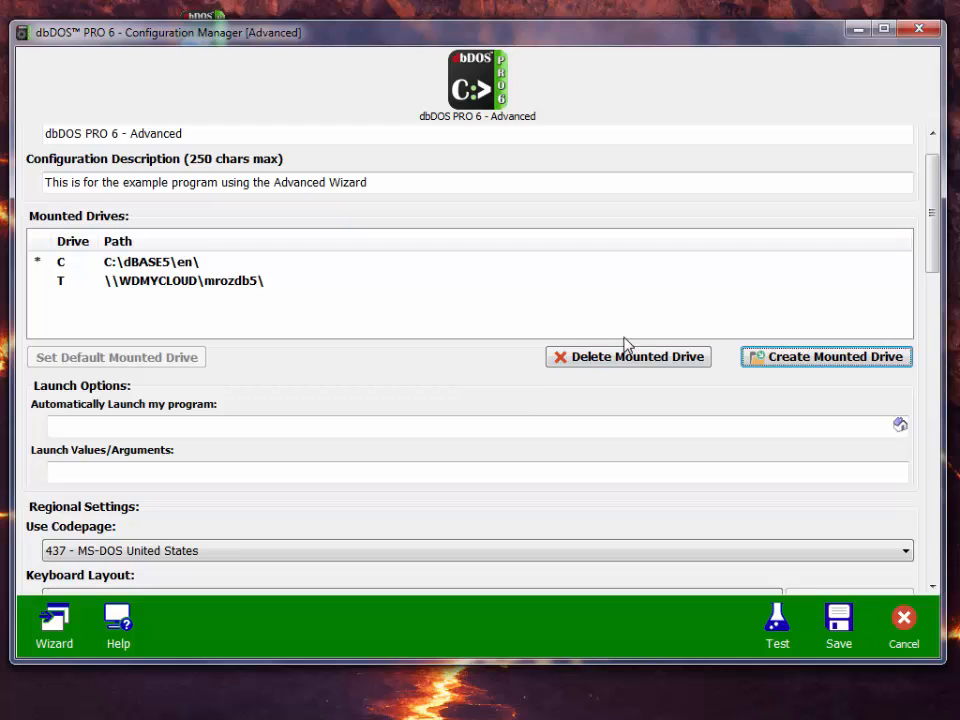
# Delete mounted drive T from the configuration
pyautogui.click(44, 264)
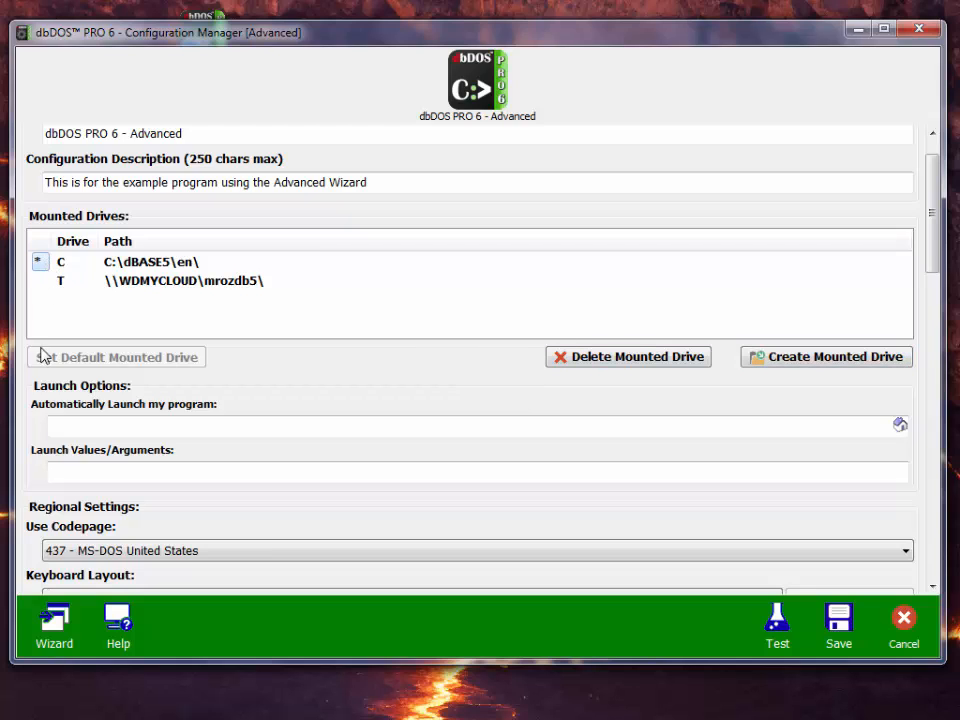
pyautogui.click(42, 281)
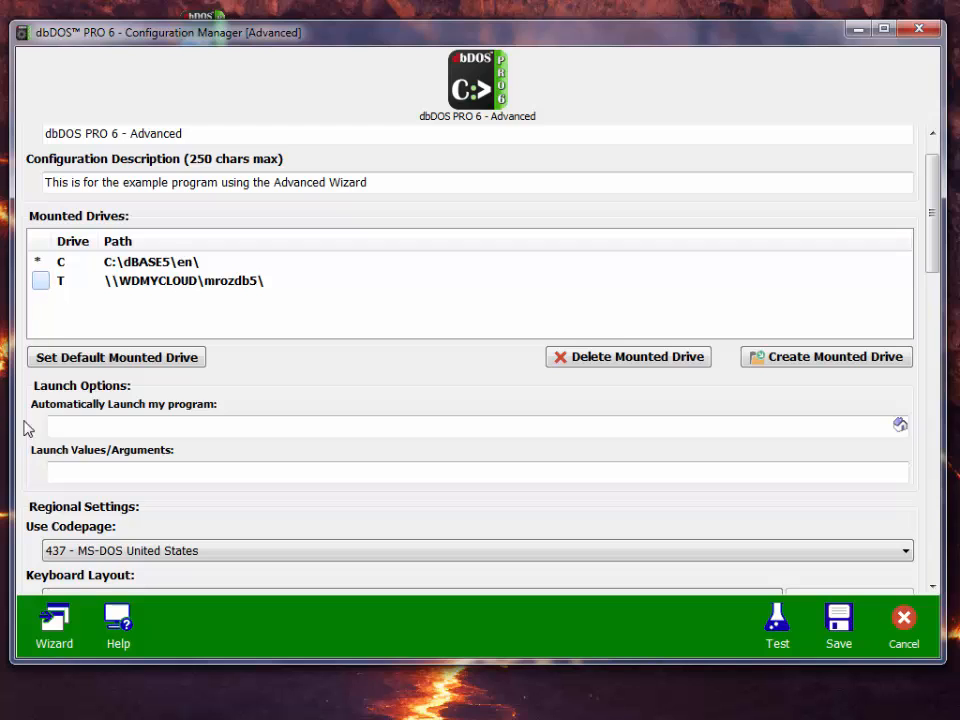
pyautogui.click(637, 359)
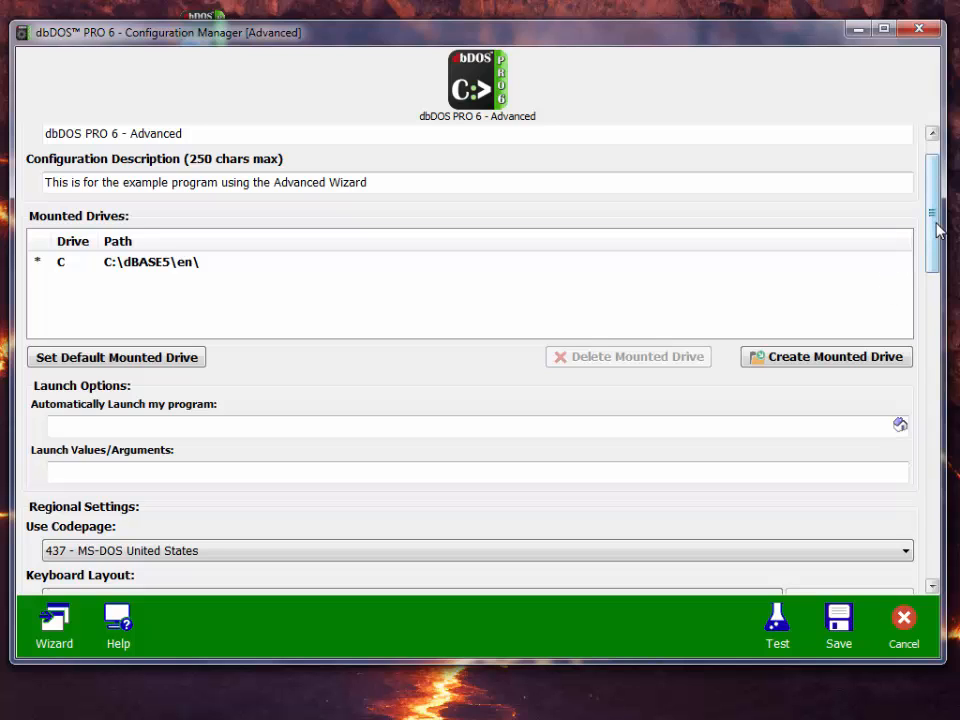
# Examine the available codepages and keyboard layouts in the regional settings, keeping 437 - MS-DOS United States and US - United States
pyautogui.moveTo(938, 230); pyautogui.dragTo(936, 266)
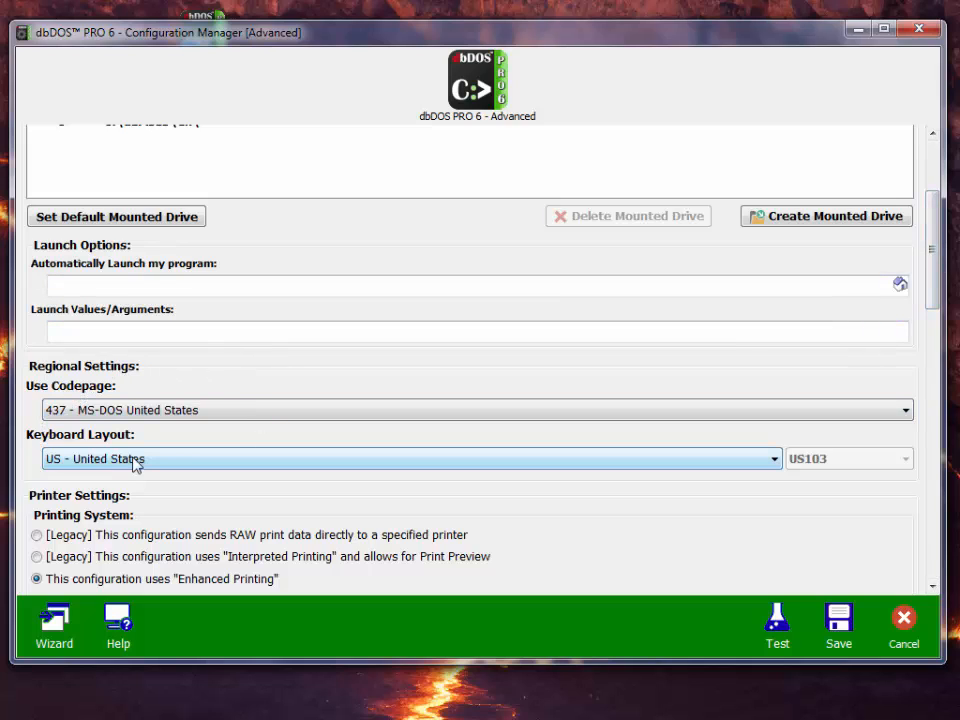
pyautogui.click(73, 412)
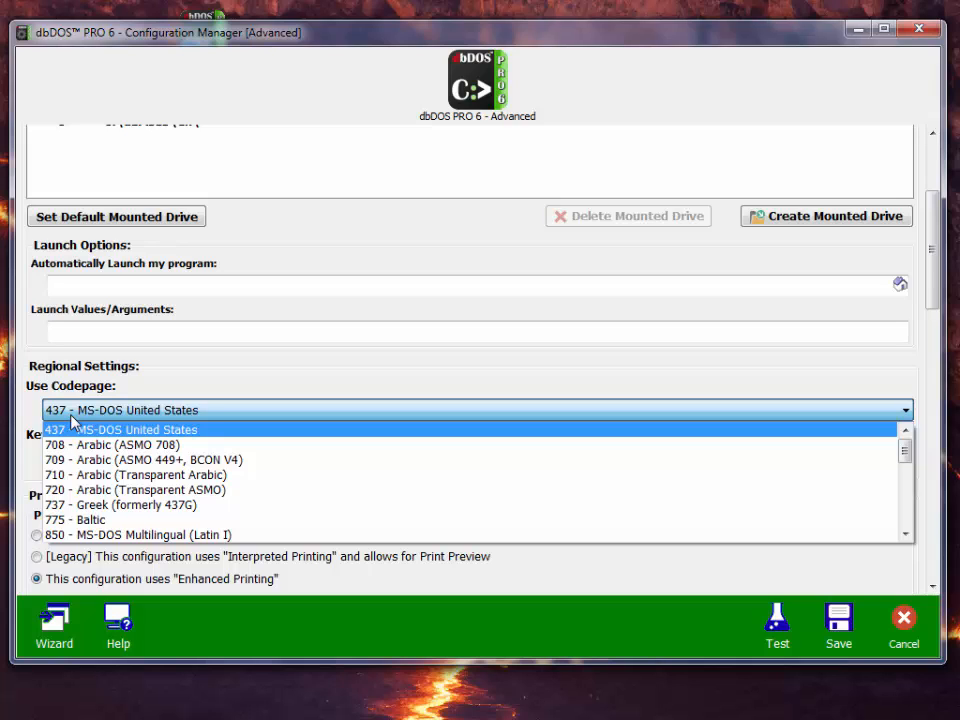
pyautogui.click(72, 425)
pyautogui.click(60, 462)
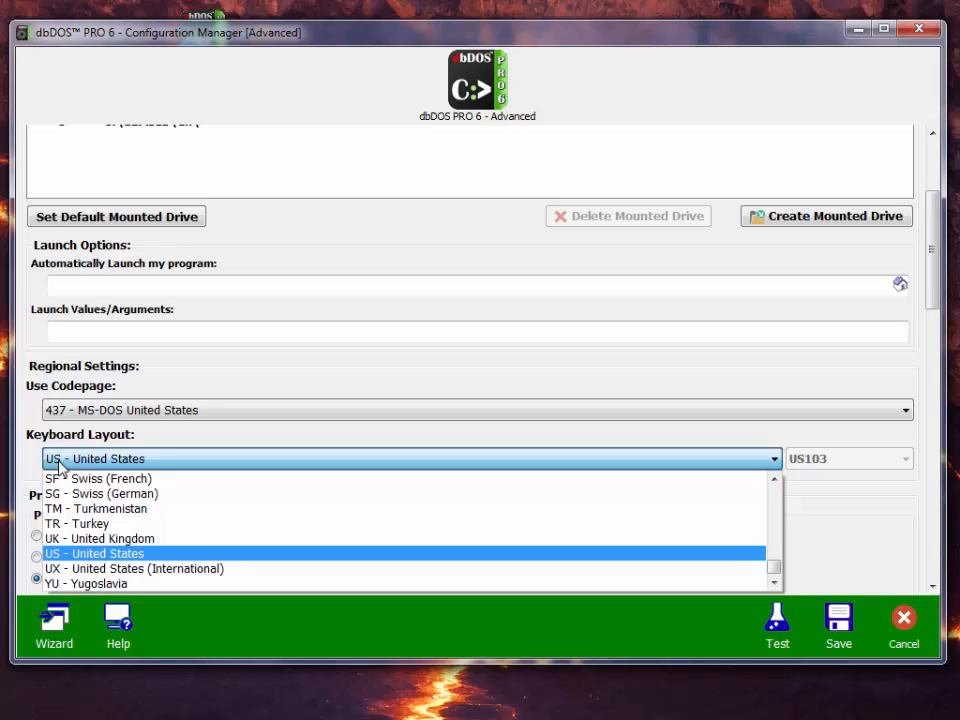
pyautogui.click(60, 462)
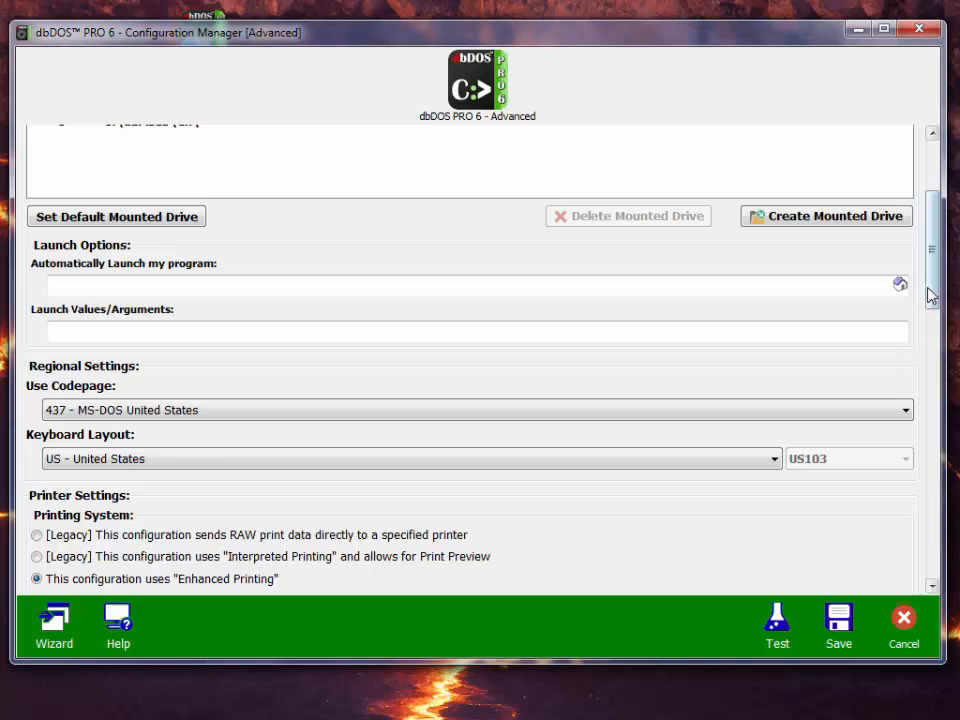
# Examine the printer settings and the PDF output options, leaving Save to PDF turned off
pyautogui.scroll(-3, 936, 308)
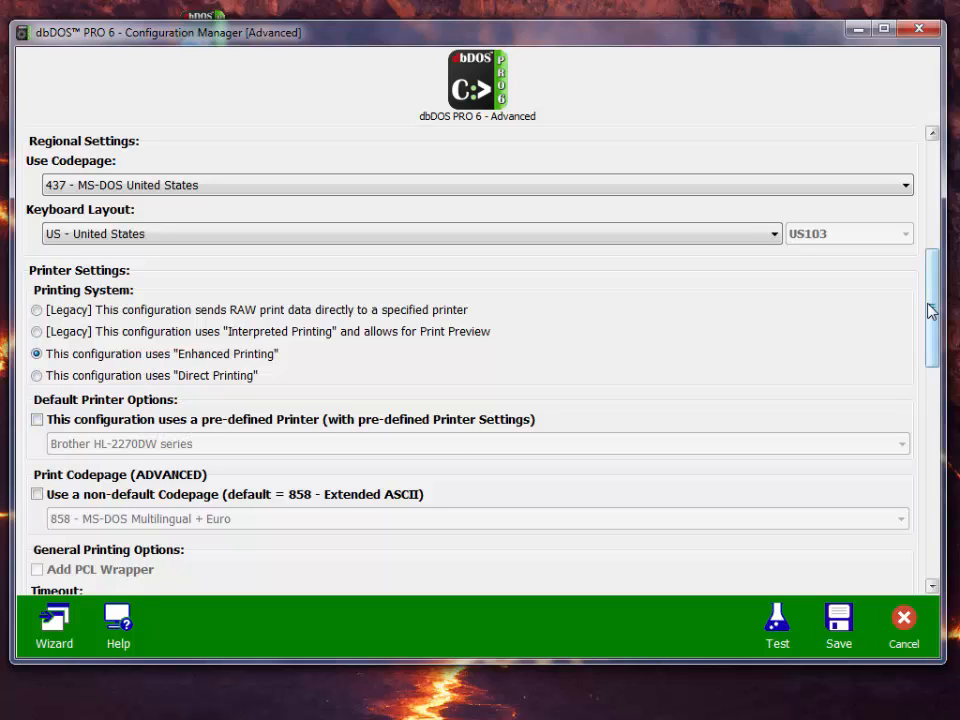
pyautogui.moveTo(927, 307); pyautogui.dragTo(729, 379)
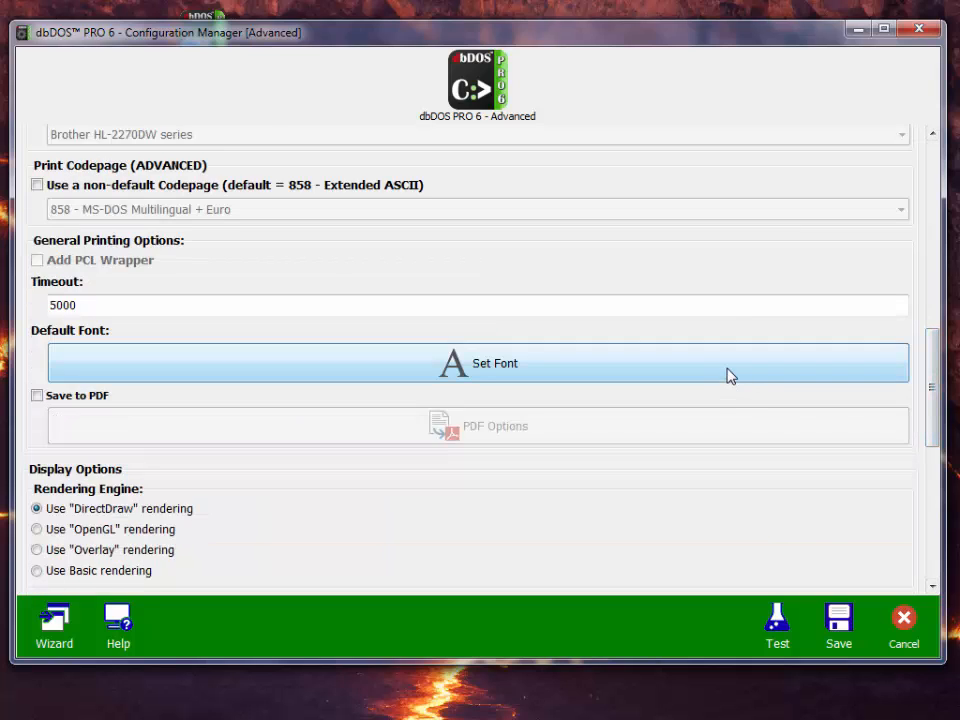
pyautogui.scroll(1, 336, 348)
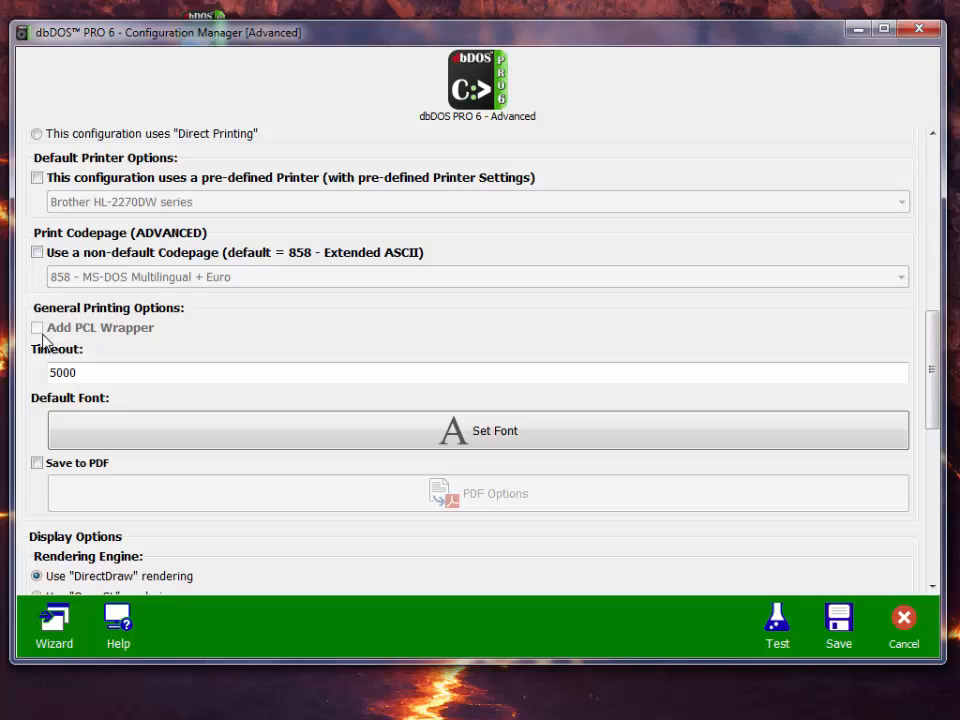
pyautogui.click(82, 469)
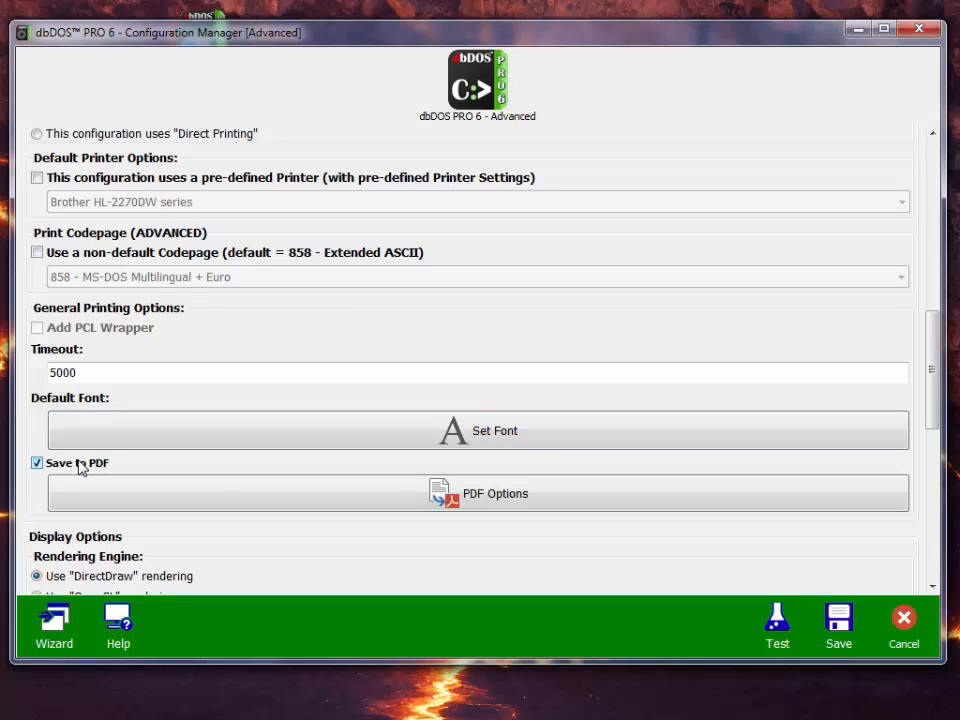
pyautogui.click(268, 511)
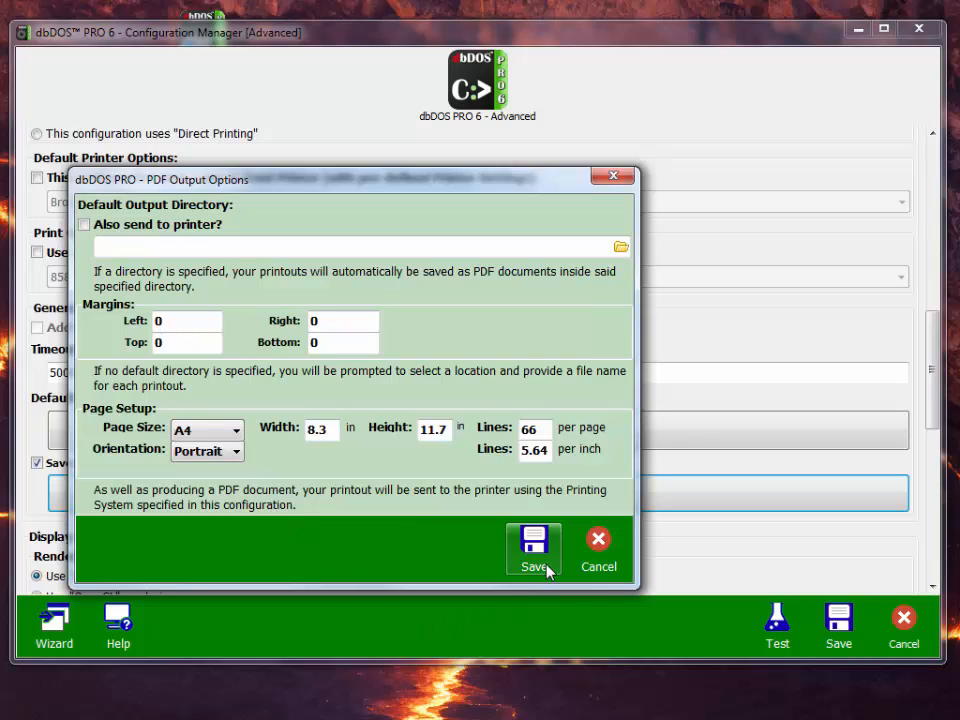
pyautogui.click(616, 552)
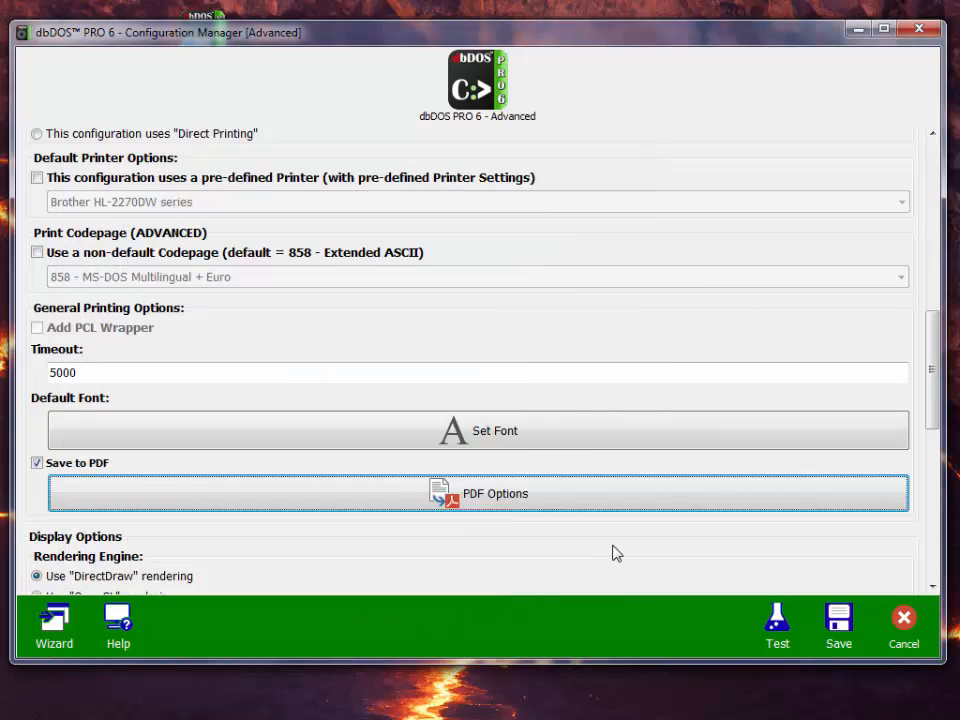
pyautogui.click(64, 468)
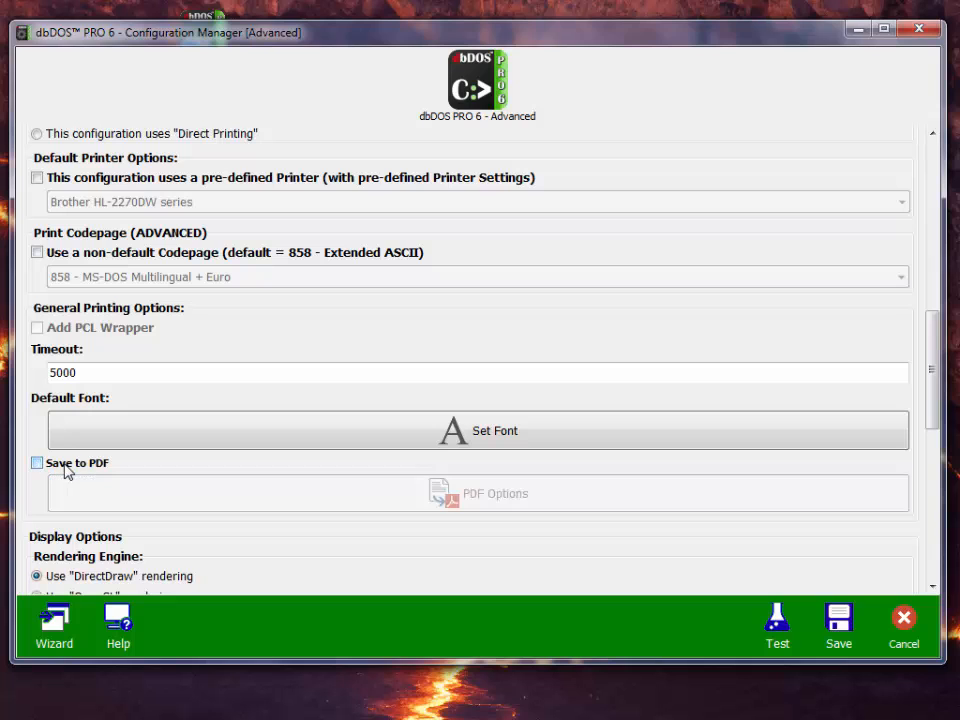
# Set the rendering engine to Overlay and the display resolution to 1024x768
pyautogui.scroll(-5, 85, 421)
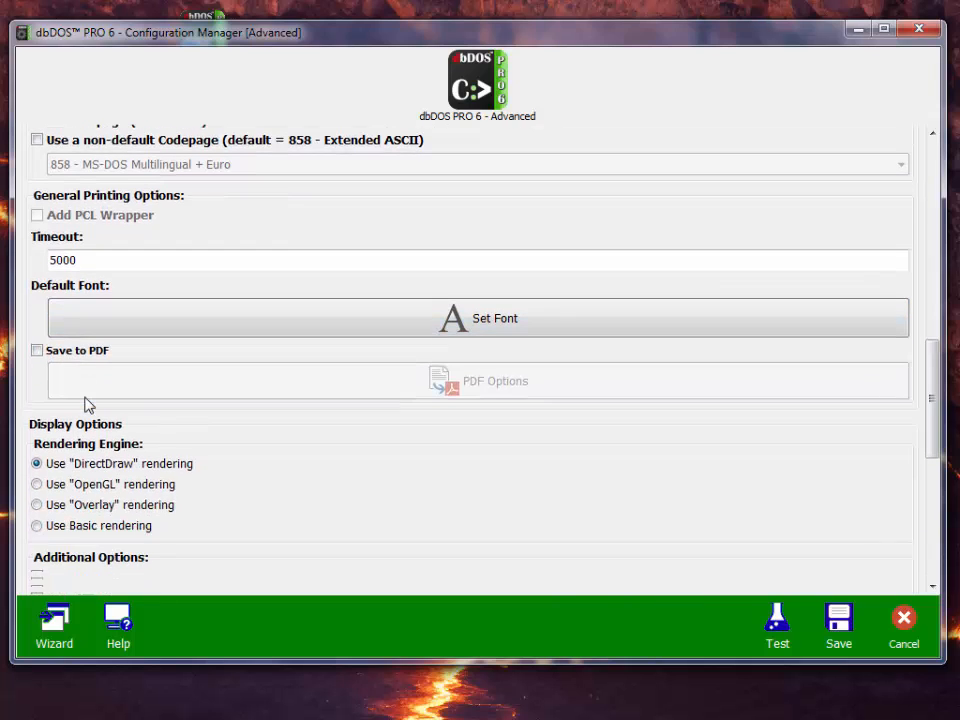
pyautogui.scroll(-1, 80, 452)
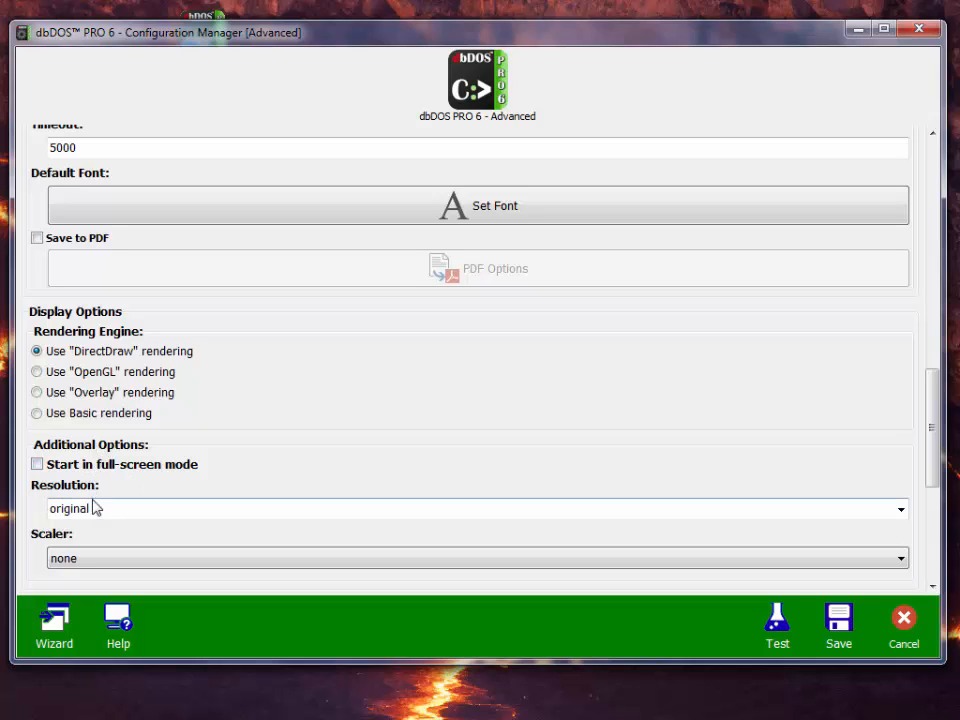
pyautogui.click(90, 395)
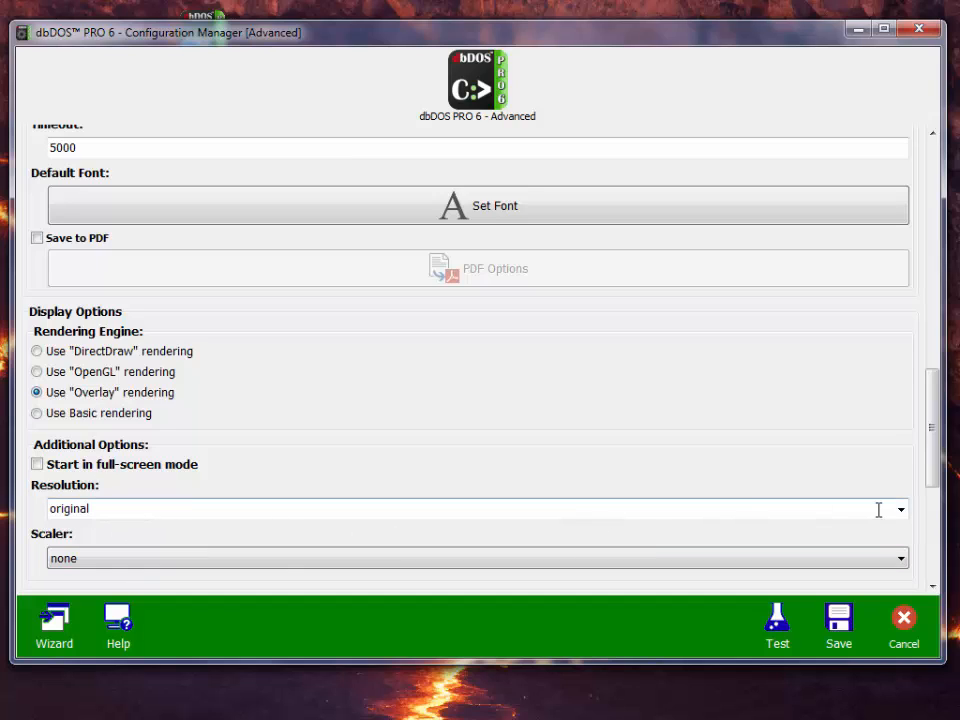
pyautogui.doubleClick(270, 503)
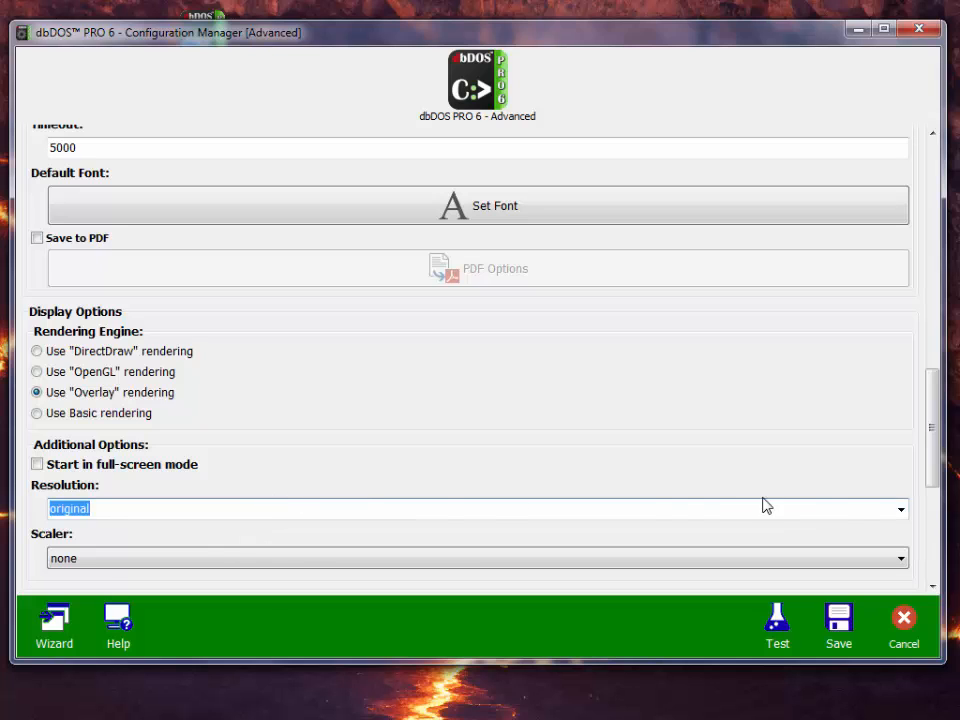
pyautogui.click(900, 509)
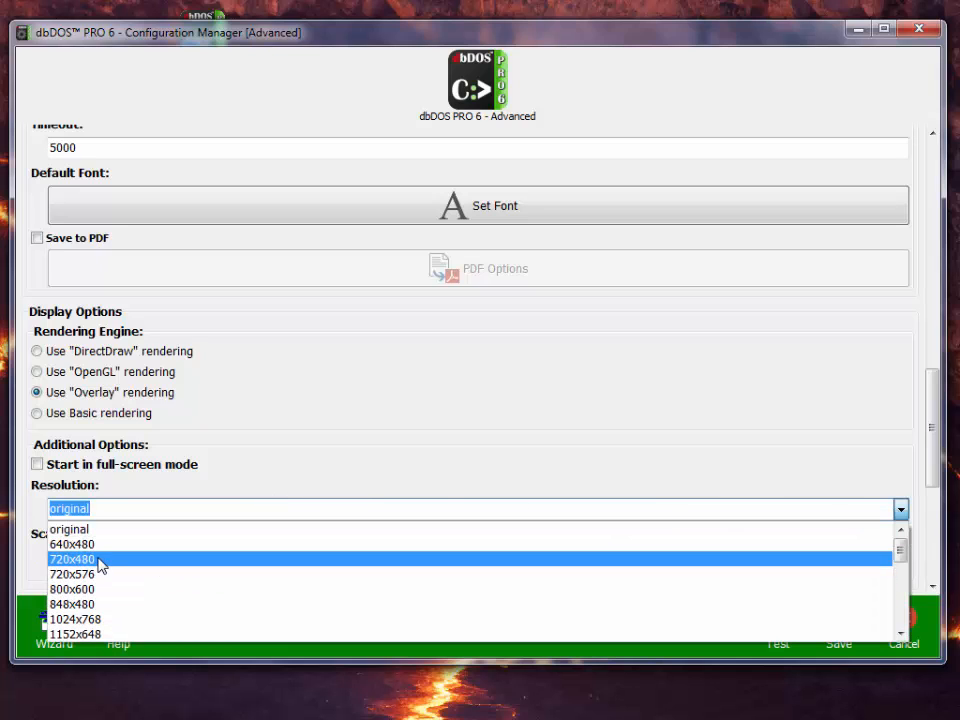
pyautogui.click(75, 620)
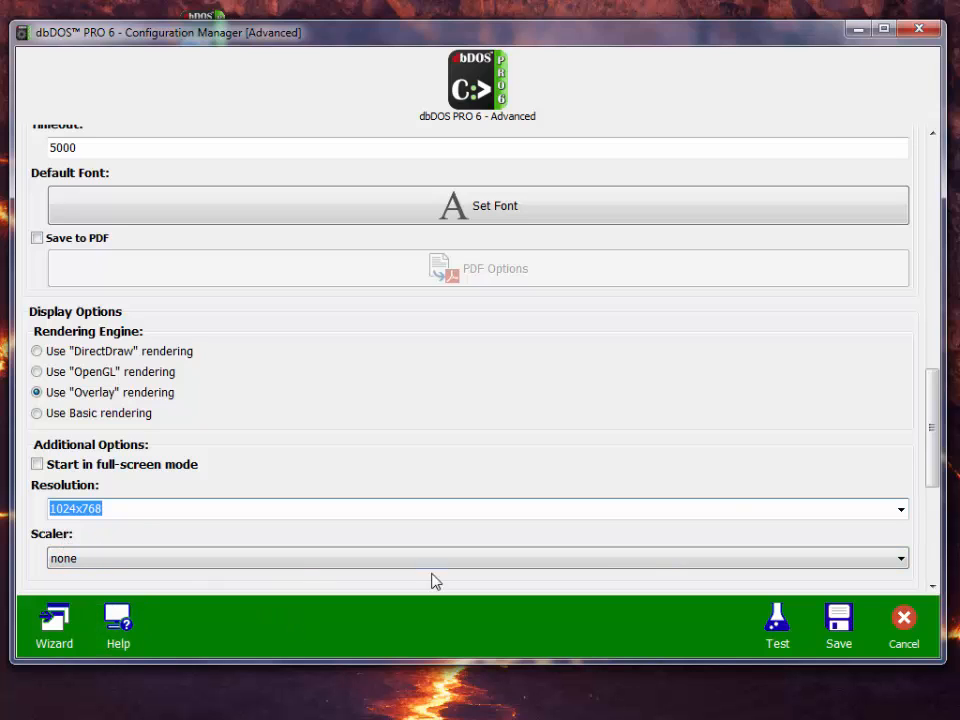
# Examine the available scaler, CPU type and core type options, keeping none, 386 and dynamic
pyautogui.moveTo(928, 396); pyautogui.dragTo(934, 461)
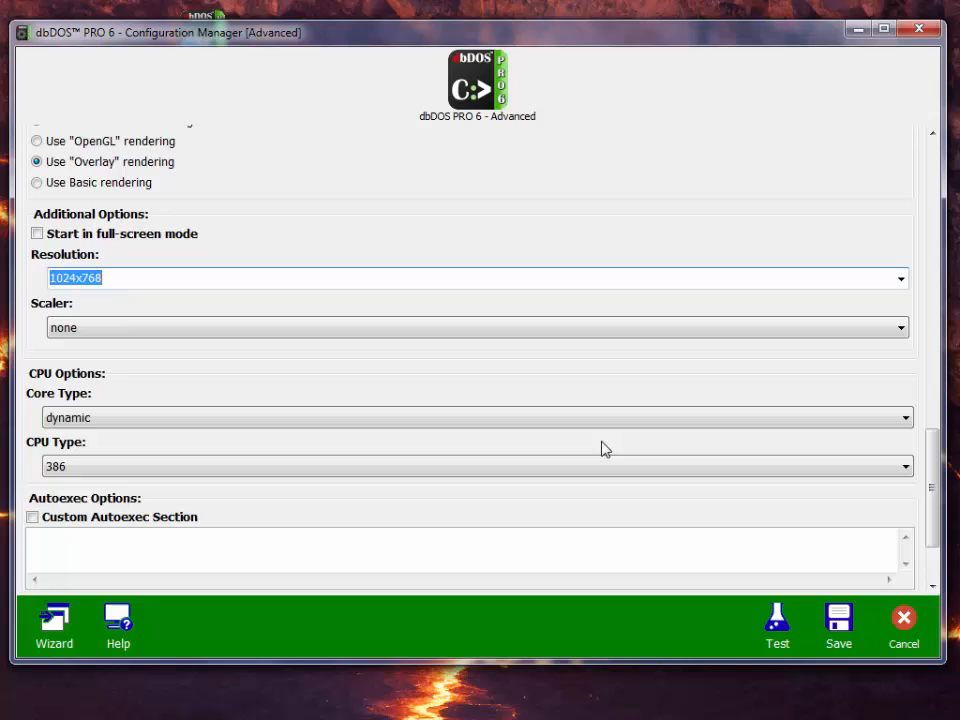
pyautogui.click(614, 335)
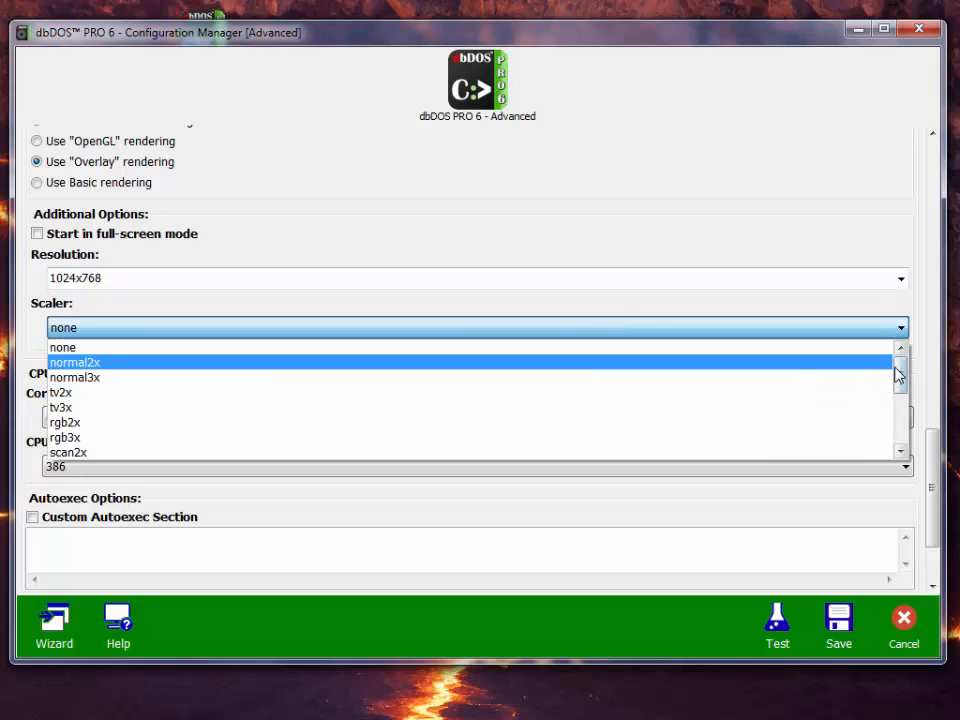
pyautogui.moveTo(900, 375)
pyautogui.mouseDown()
pyautogui.moveTo(903, 431)
pyautogui.moveTo(903, 360)
pyautogui.mouseUp()
pyautogui.click(412, 348)
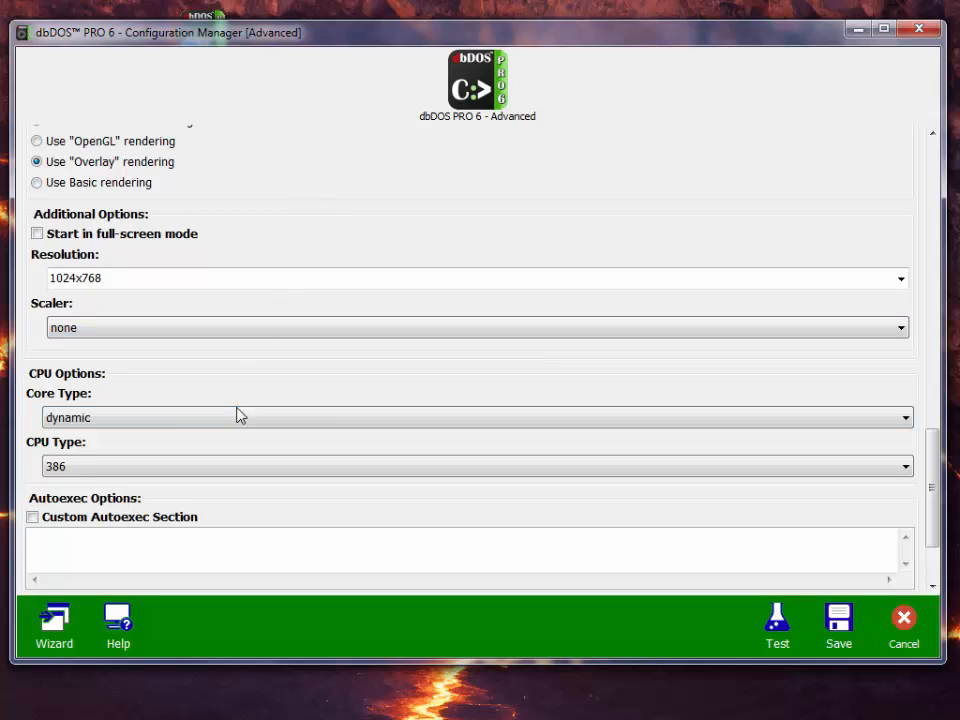
pyautogui.click(176, 468)
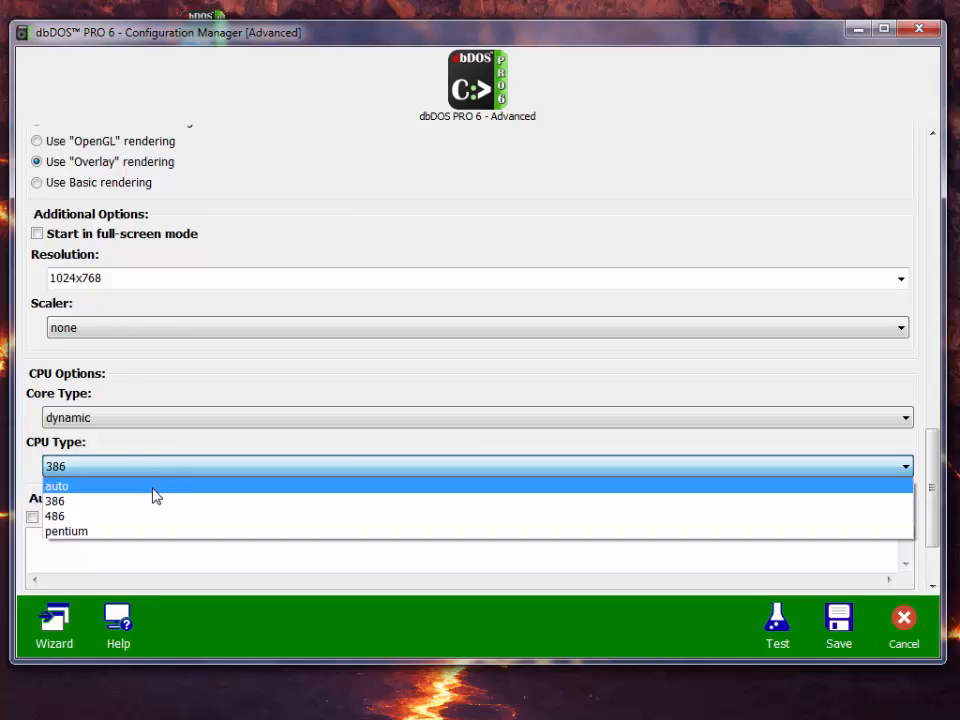
pyautogui.click(144, 421)
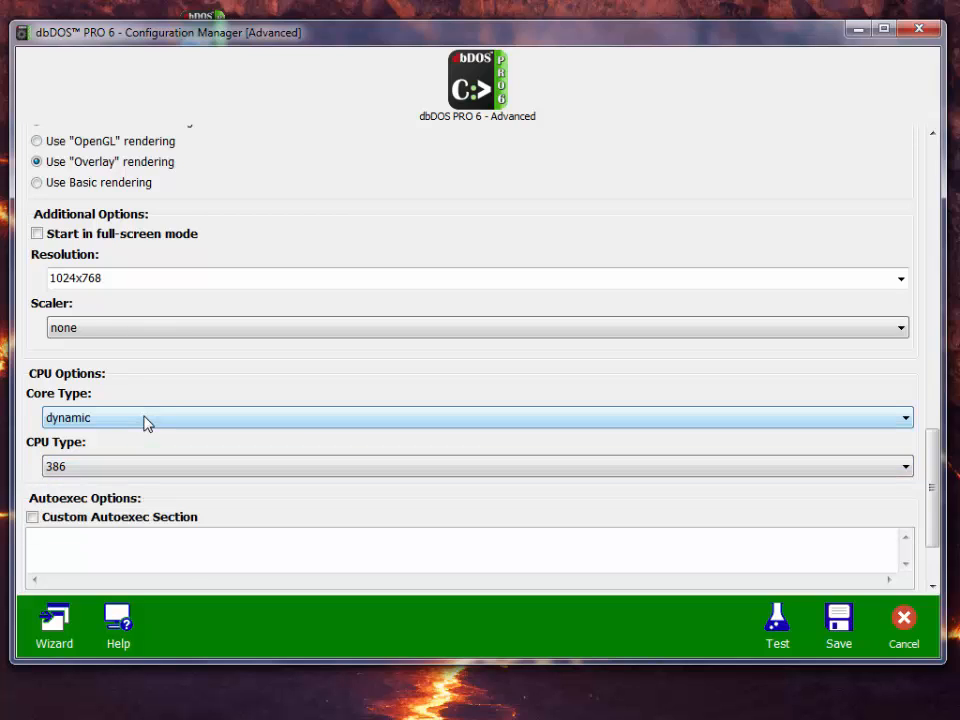
pyautogui.click(144, 421)
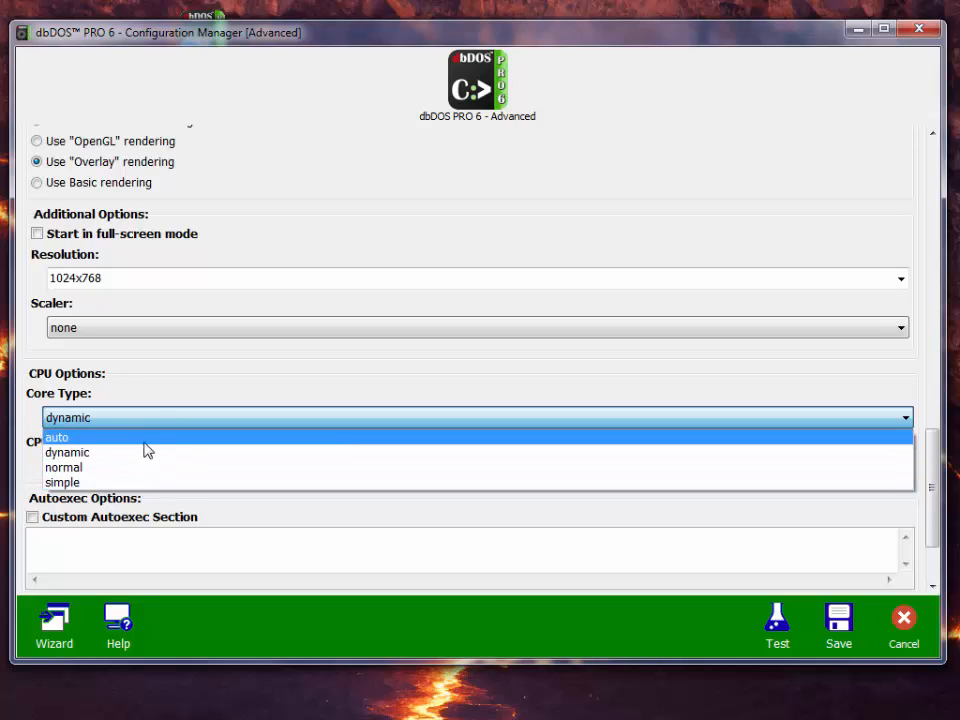
pyautogui.click(144, 451)
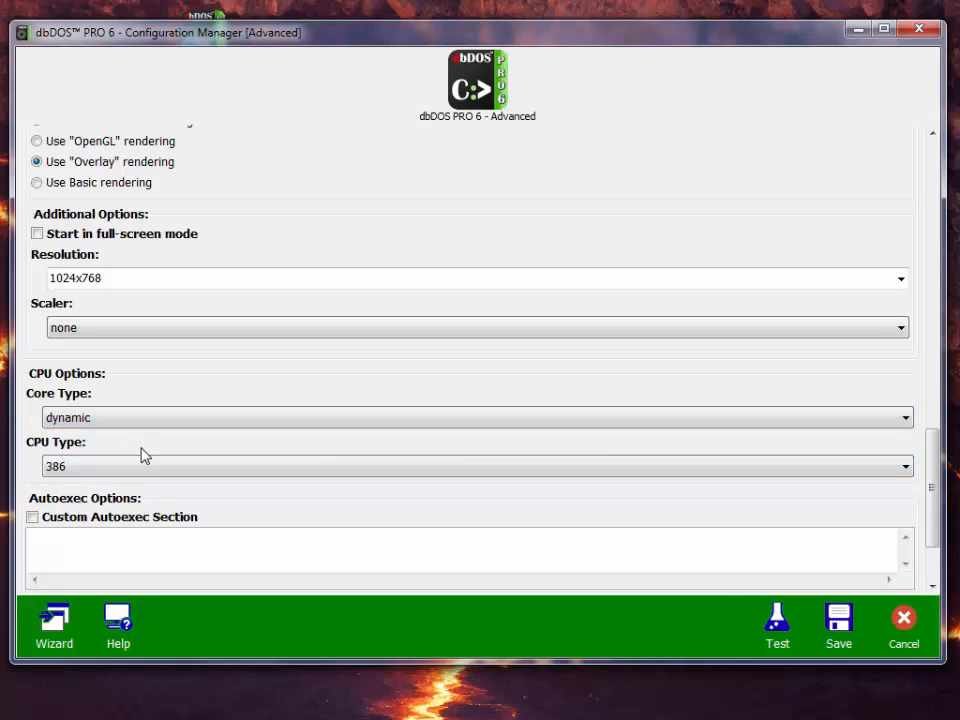
# Enable opening the status window on startup and save the configuration
pyautogui.scroll(-5, 145, 470)
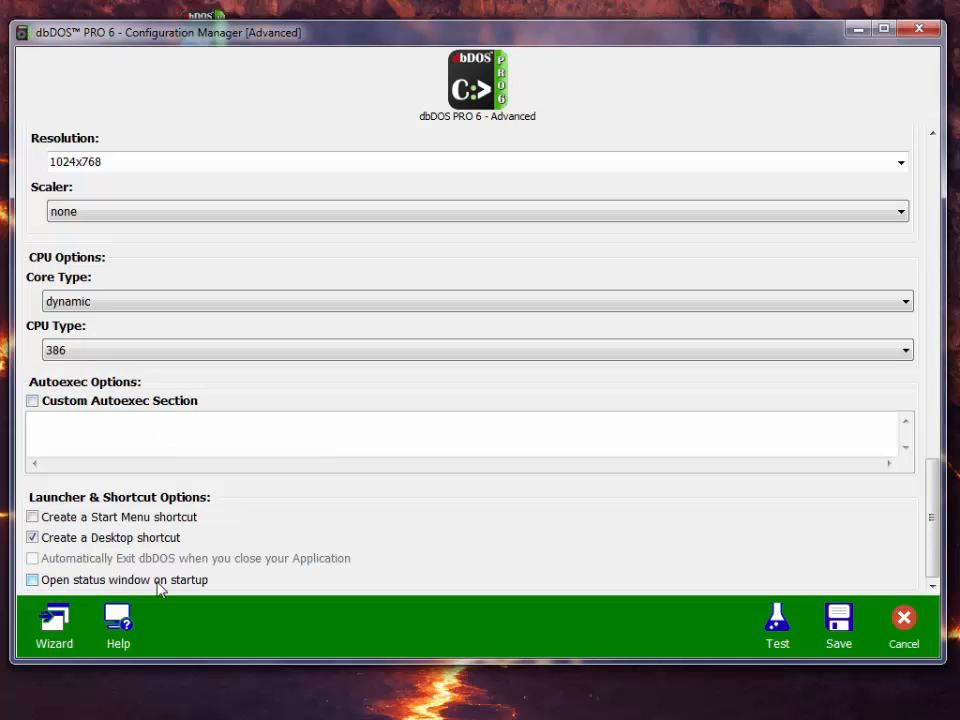
pyautogui.click(32, 580)
pyautogui.click(838, 636)
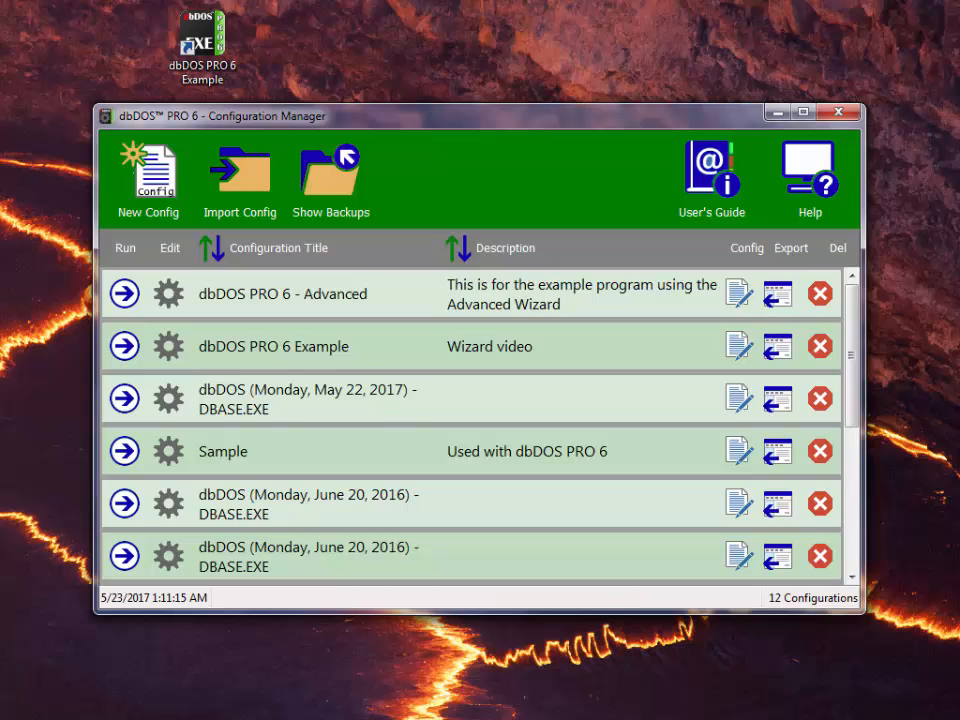
# Place the dbDOS PRO 6 - Advanced desktop shortcut beside the Example shortcut and launch the configuration from it
pyautogui.moveTo(120, 2); pyautogui.dragTo(315, 56)
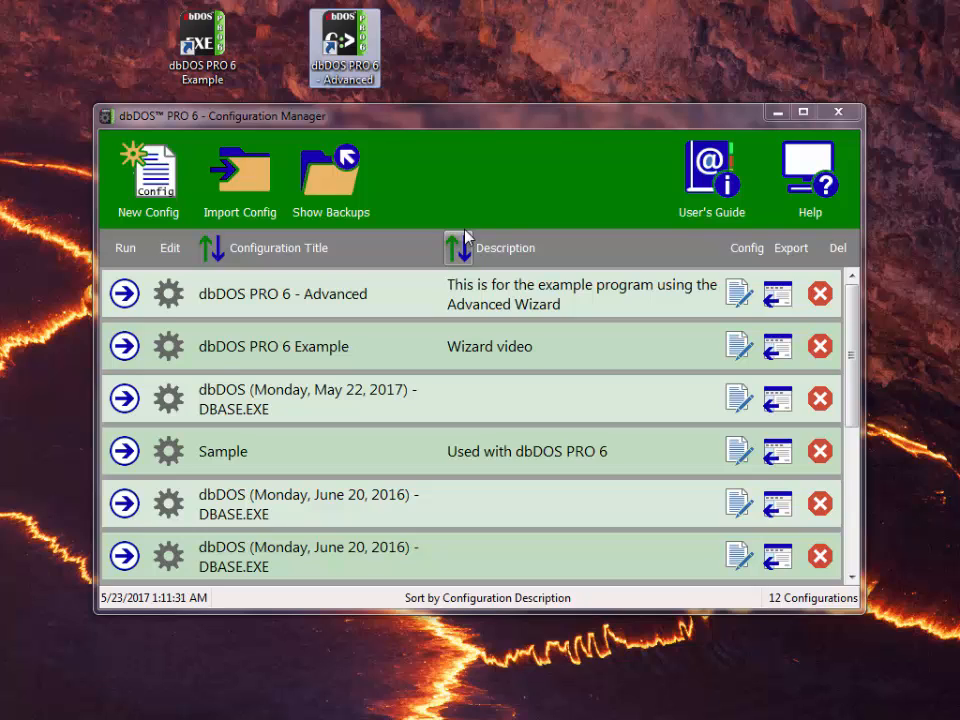
pyautogui.doubleClick(342, 62)
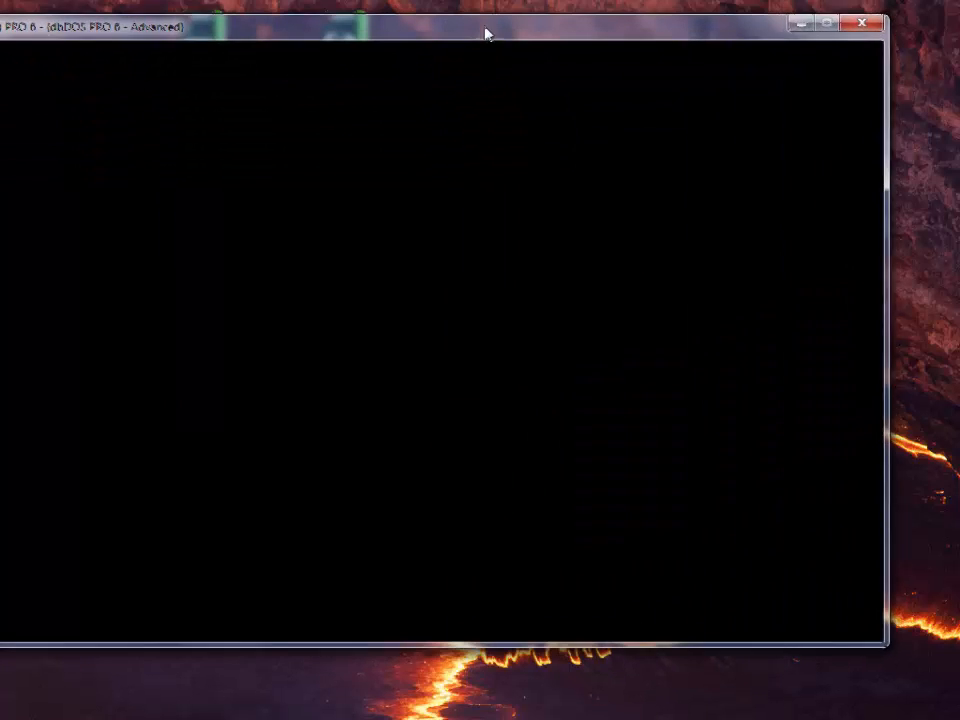
pyautogui.moveTo(556, 33)
pyautogui.mouseDown()
pyautogui.moveTo(578, 34)
pyautogui.moveTo(567, 33)
pyautogui.mouseUp()
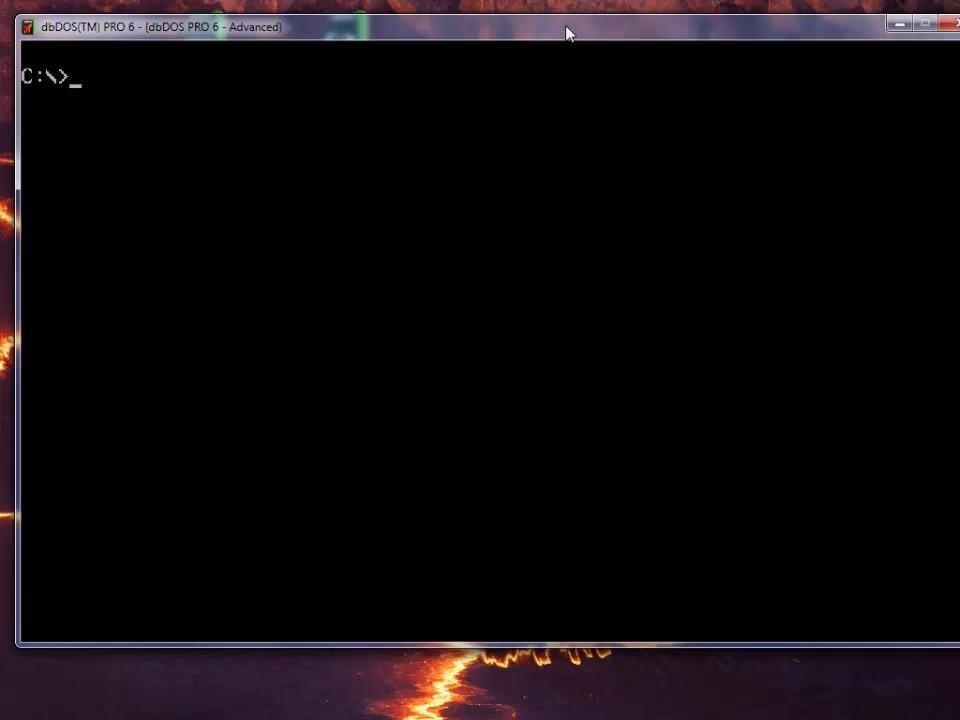
# Close the running DOS session with the exit command
pyautogui.write('exit')
pyautogui.press('BackSpace')
pyautogui.press('BackSpace')
pyautogui.write('it')
pyautogui.press('Return')
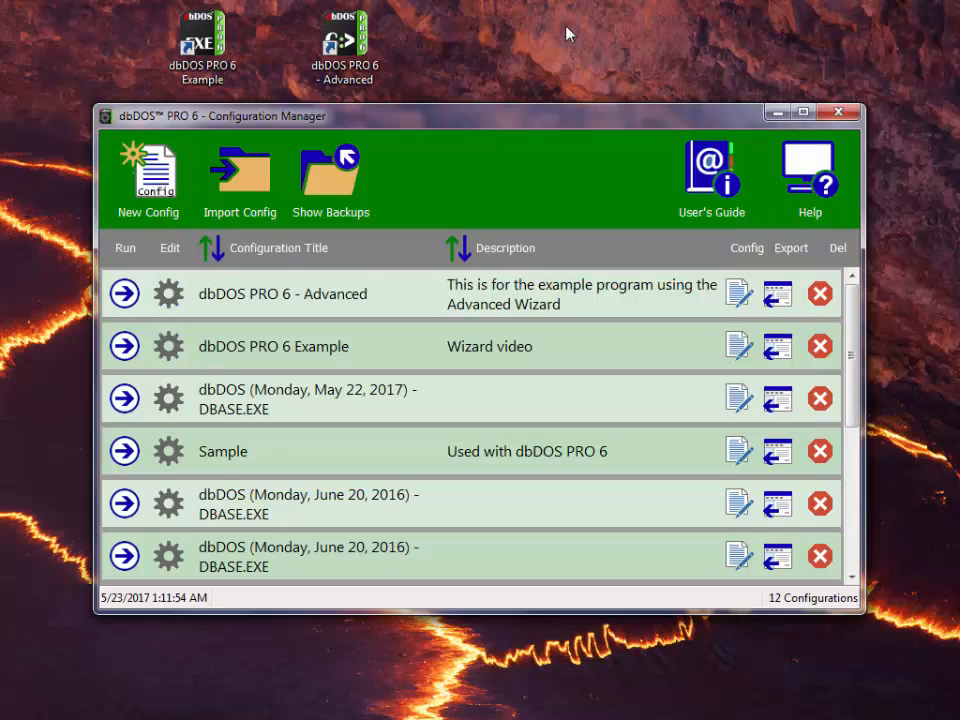
# Reopen the dbDOS PRO 6 - Advanced configuration in advanced settings and set its rendering engine to DirectDraw
pyautogui.click(181, 299)
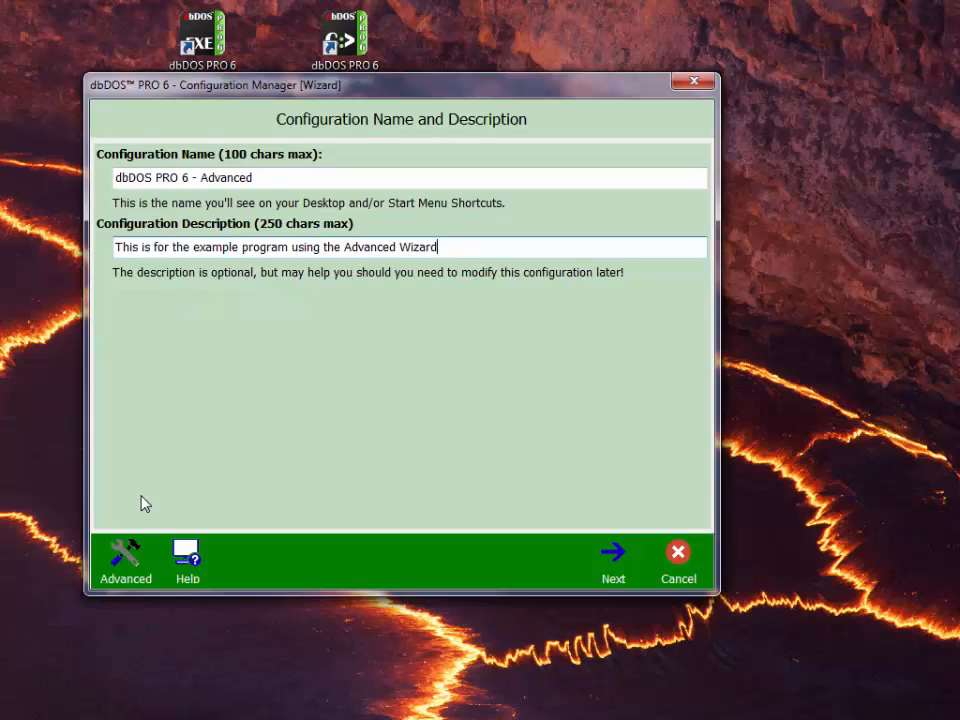
pyautogui.click(129, 565)
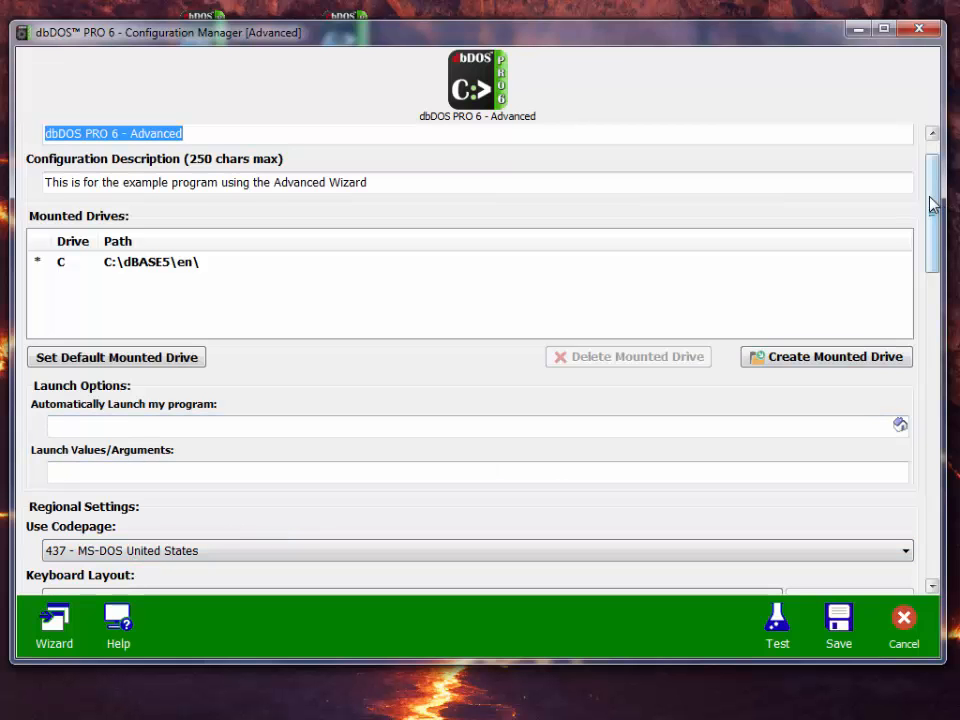
pyautogui.moveTo(932, 204); pyautogui.dragTo(920, 440)
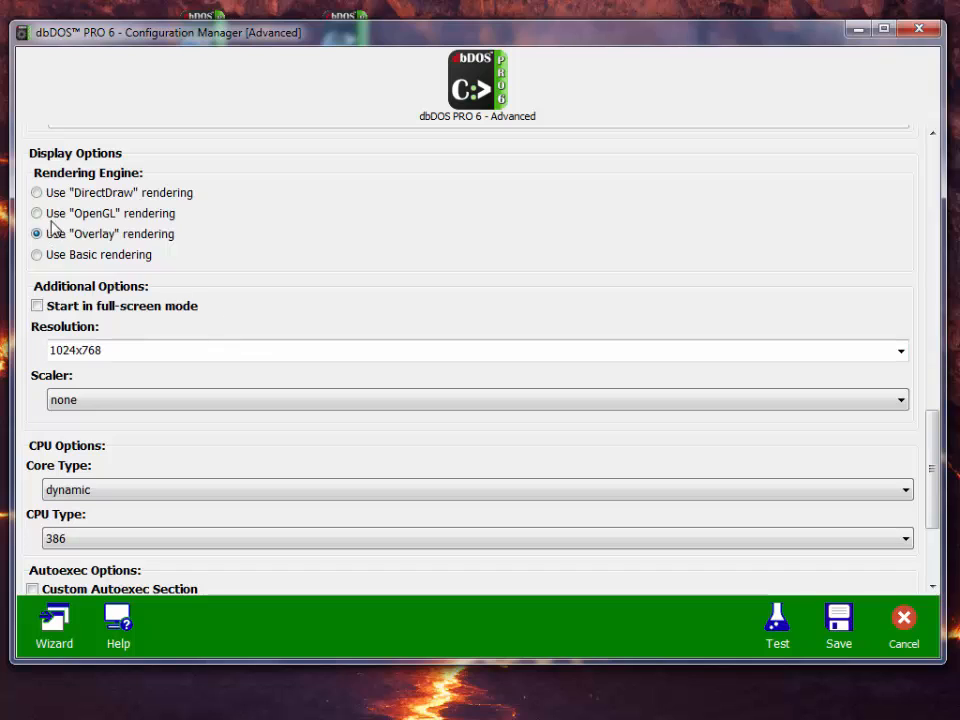
pyautogui.click(37, 193)
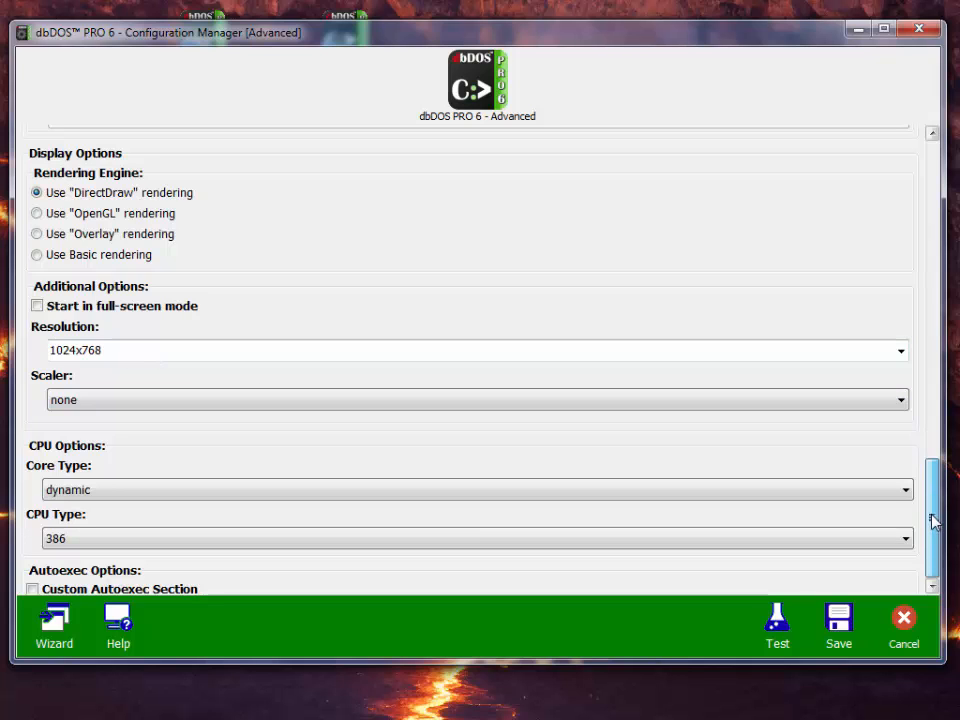
# Disable opening the status window on startup and save the edited configuration
pyautogui.scroll(-3, 932, 519)
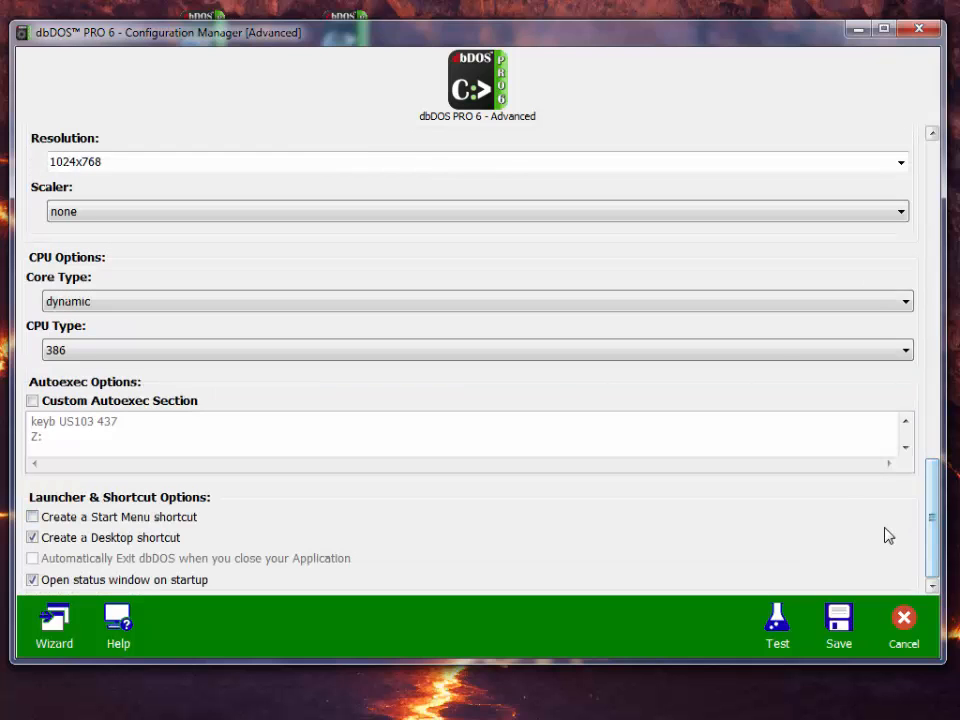
pyautogui.click(33, 586)
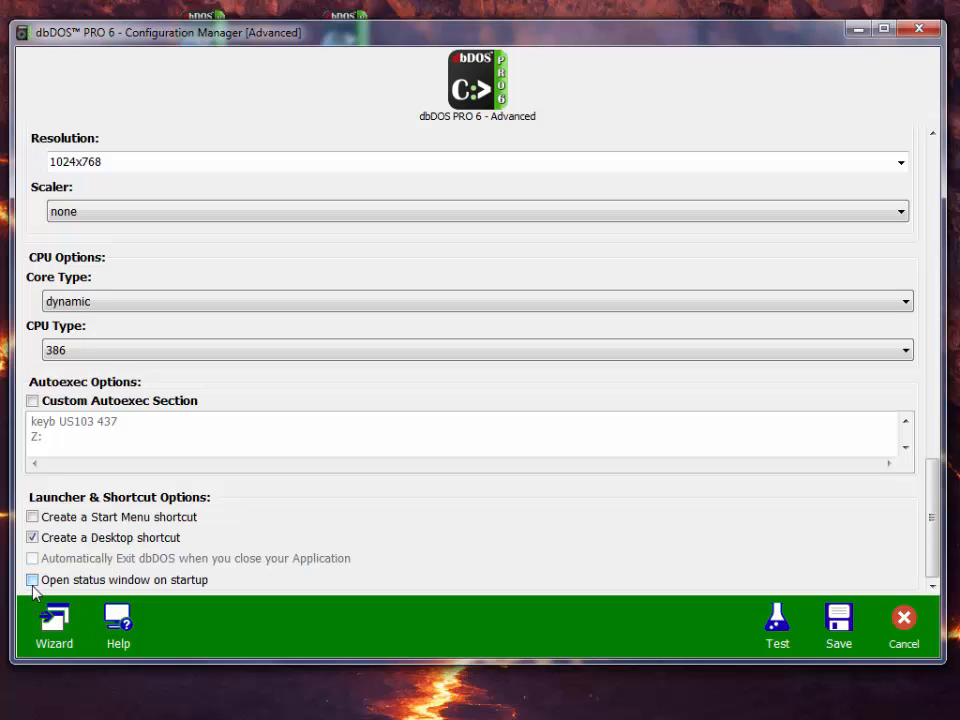
pyautogui.click(843, 640)
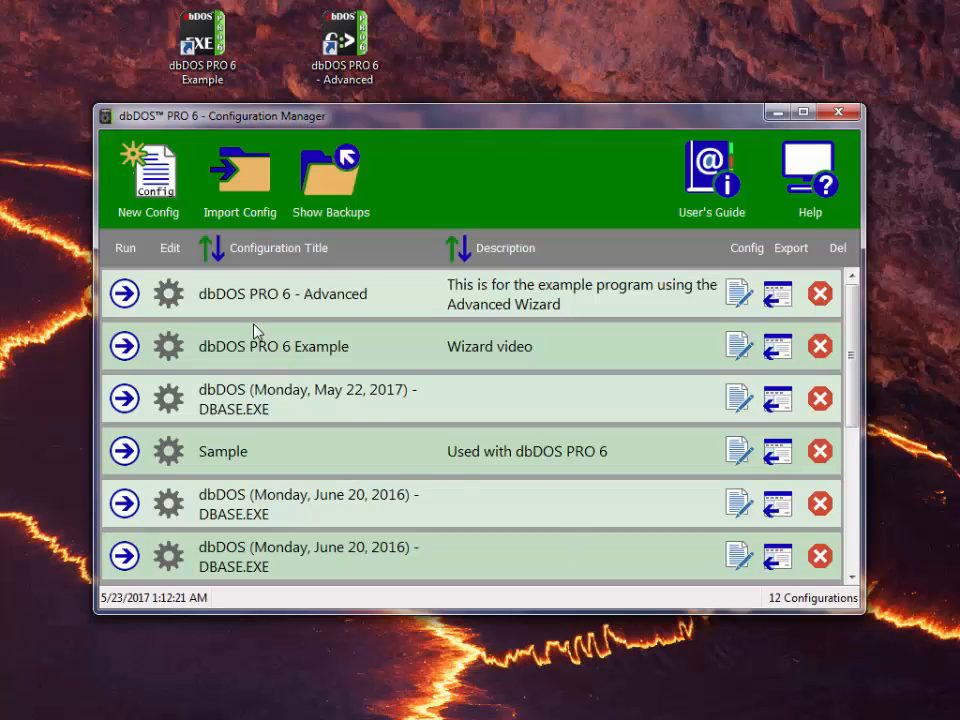
# Run the dbDOS PRO 6 - Advanced configuration from the configuration list and move its DOS window lower on the desktop
pyautogui.click(125, 294)
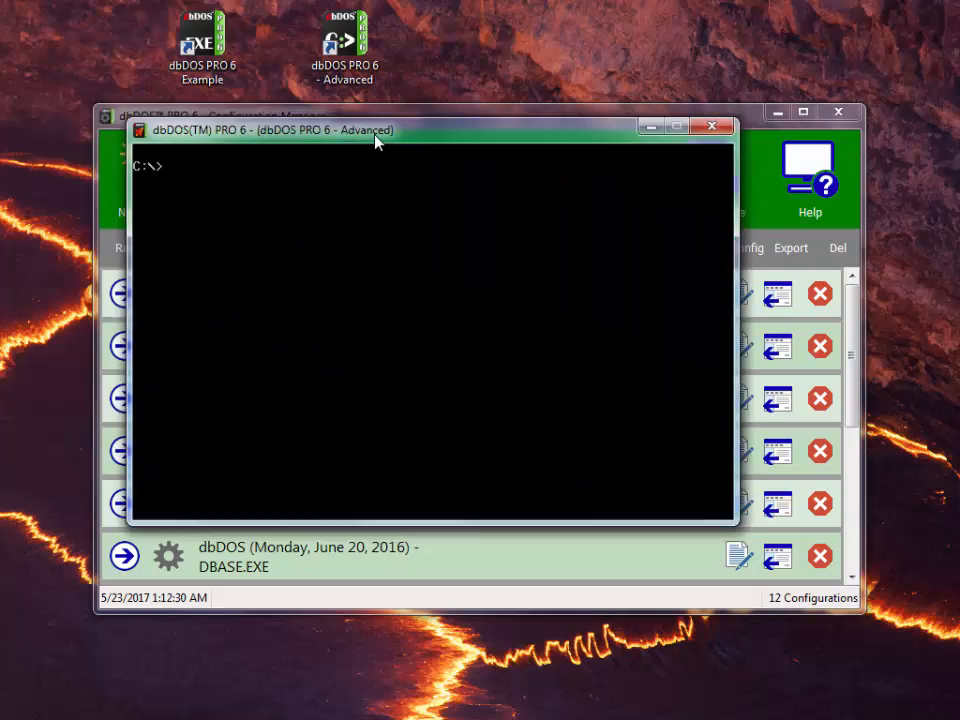
pyautogui.moveTo(377, 141); pyautogui.dragTo(362, 201)
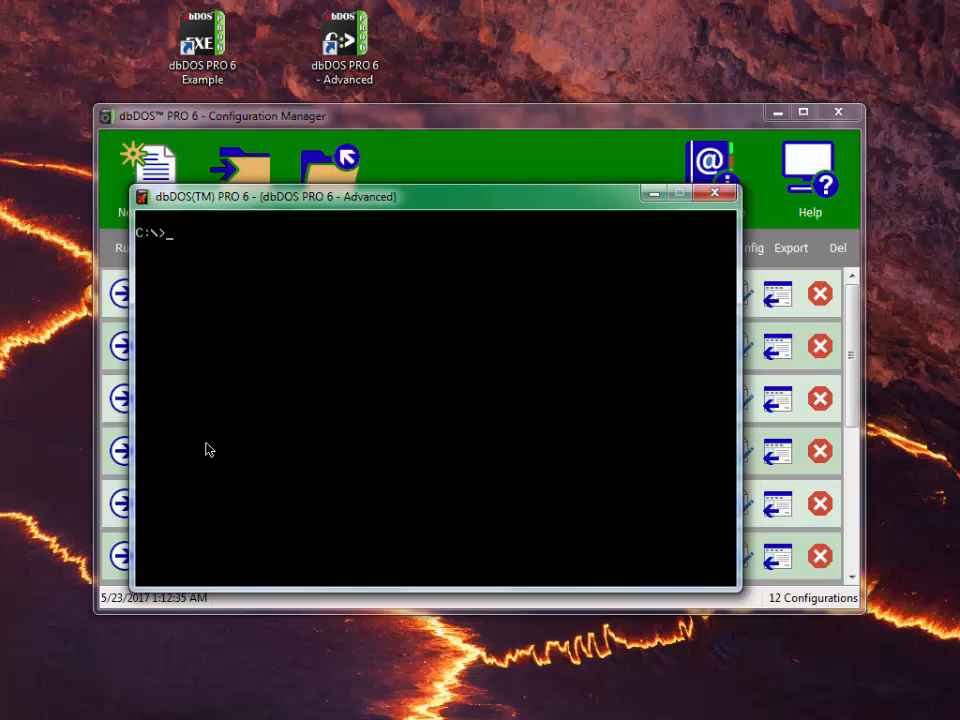
# Launch dBASE from the C: prompt of the running DOS session with the dbase command
pyautogui.write('dbase')
pyautogui.press('Return')
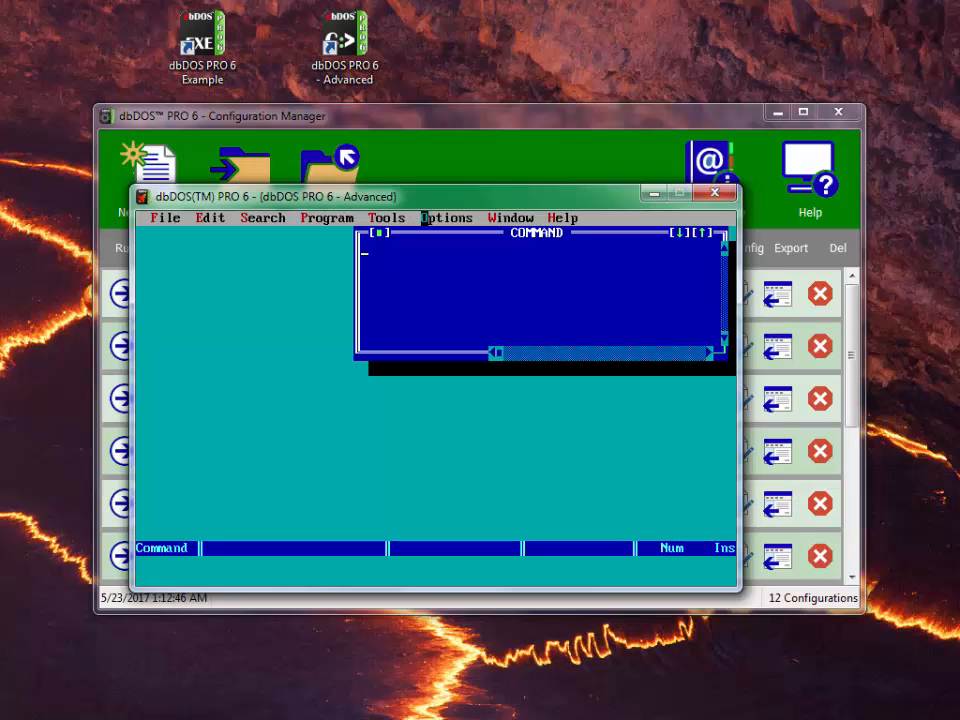
# Exit dBASE back to the DOS prompt and close the dbDOS PRO 6 - Advanced session window, confirming the exit
pyautogui.click(161, 220)
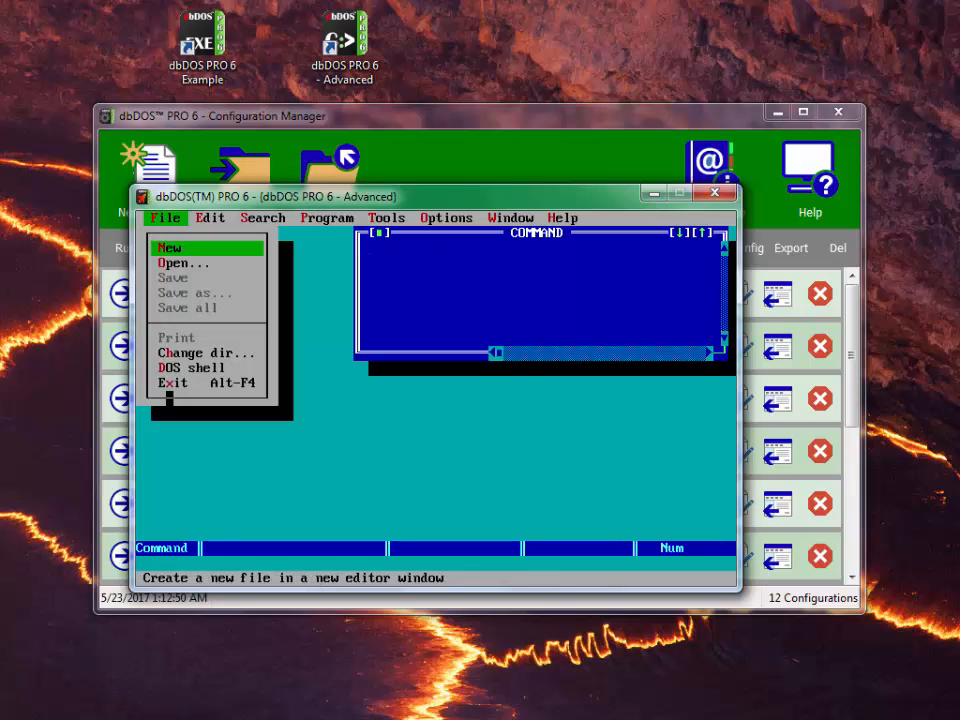
pyautogui.click(166, 395)
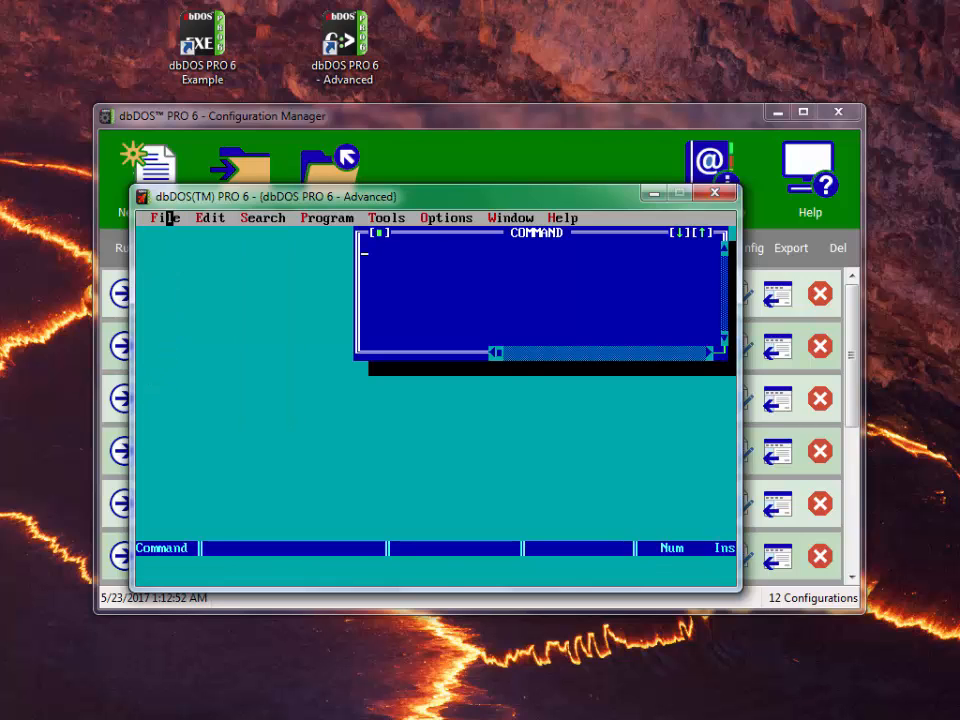
pyautogui.click(165, 218)
pyautogui.click(177, 382)
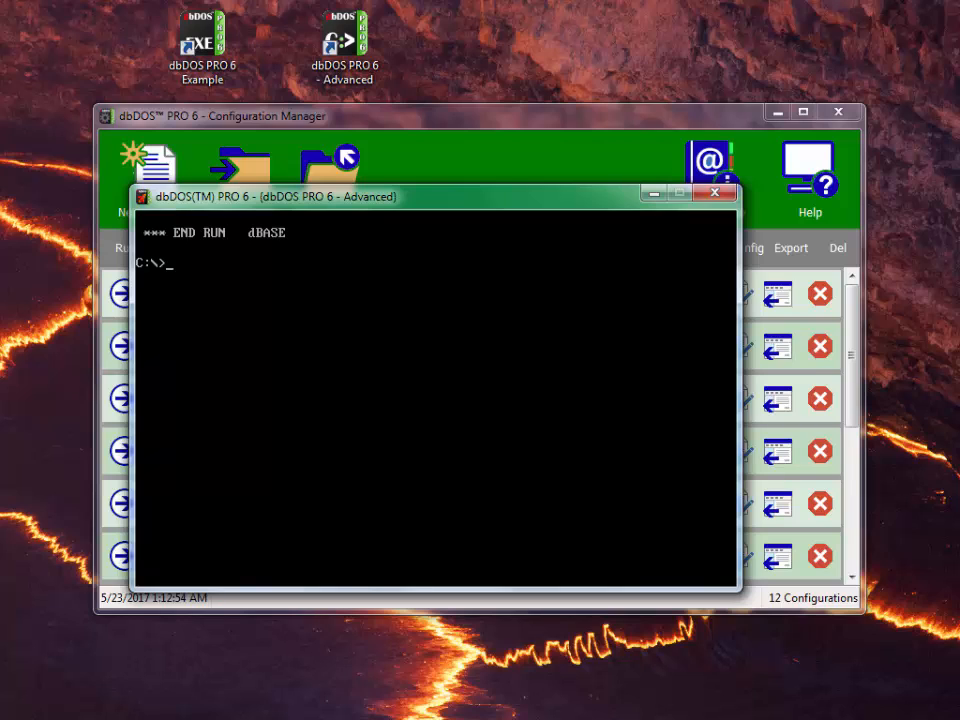
pyautogui.click(718, 194)
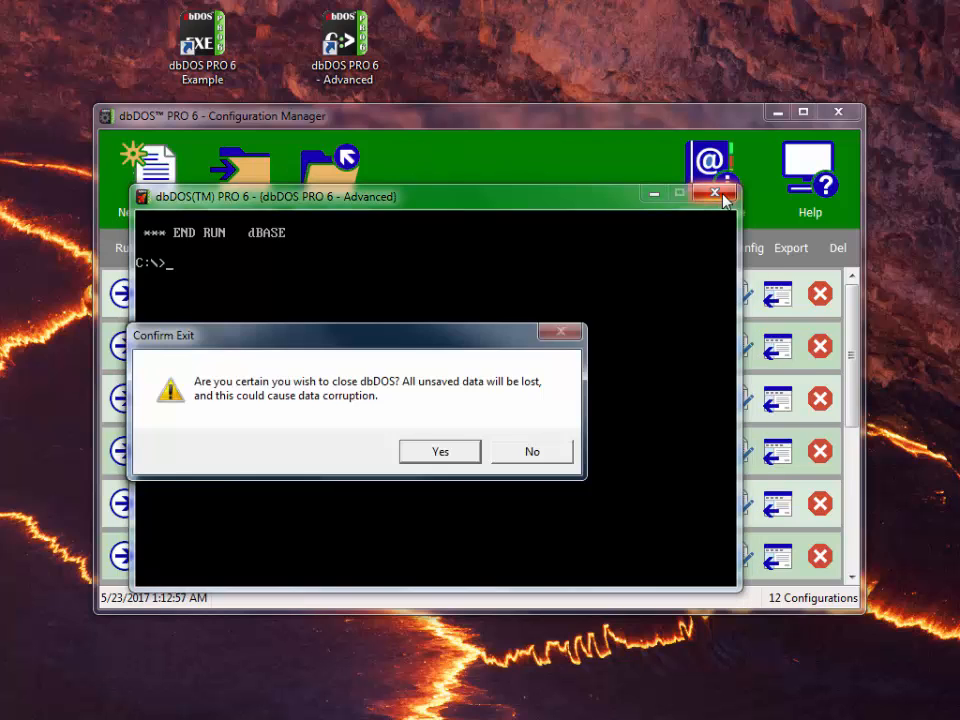
pyautogui.click(429, 452)
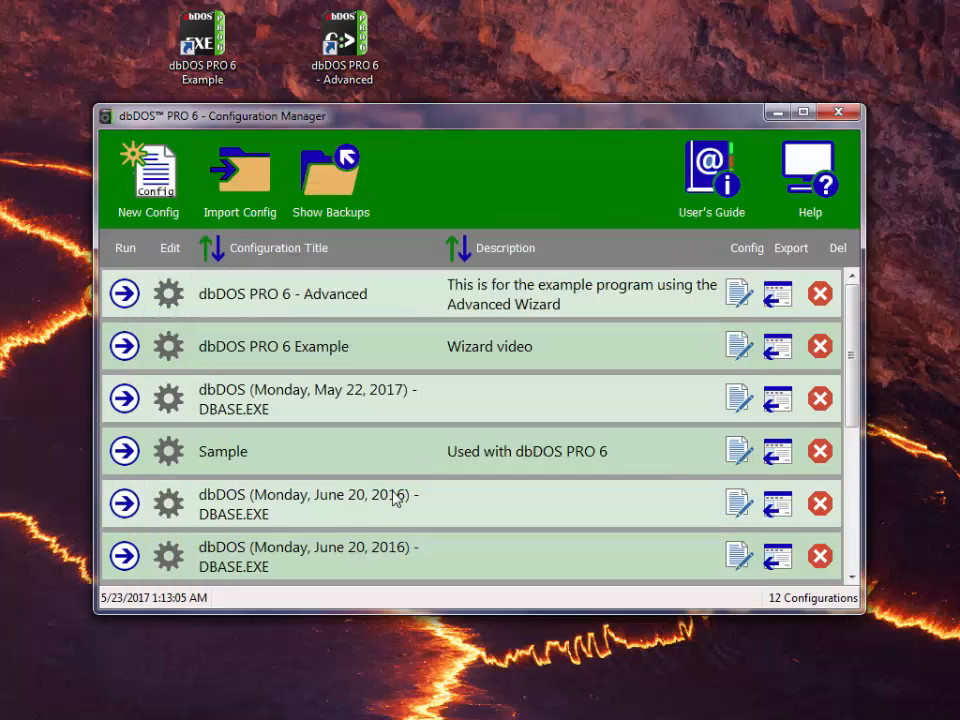